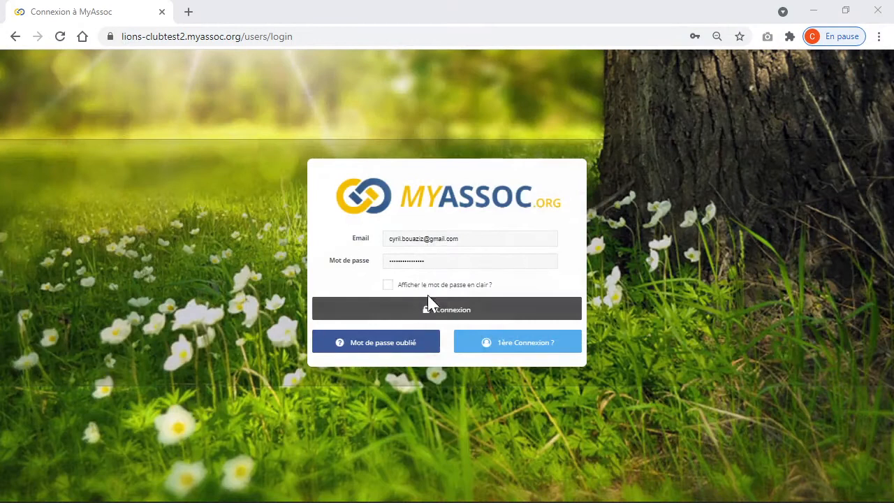
# Sign in with the prefilled credentials and connect to CLUB DE DEMONSTRATION
pyautogui.click(422, 314)
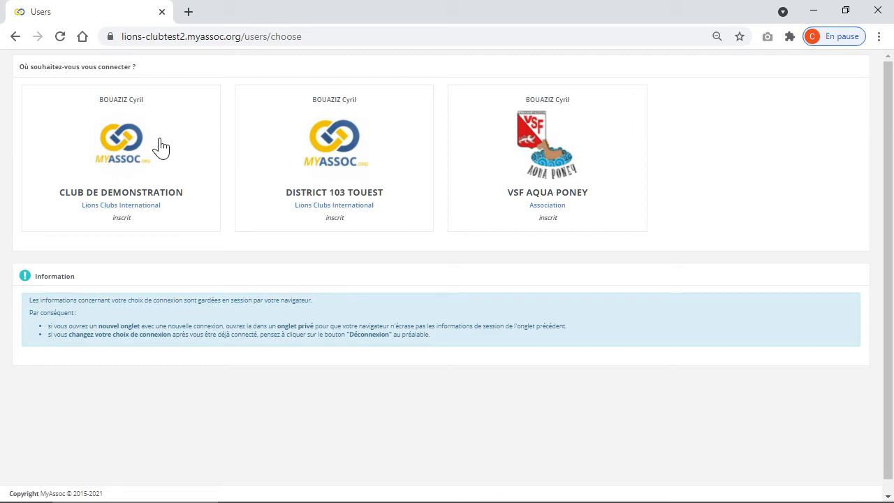
pyautogui.click(142, 151)
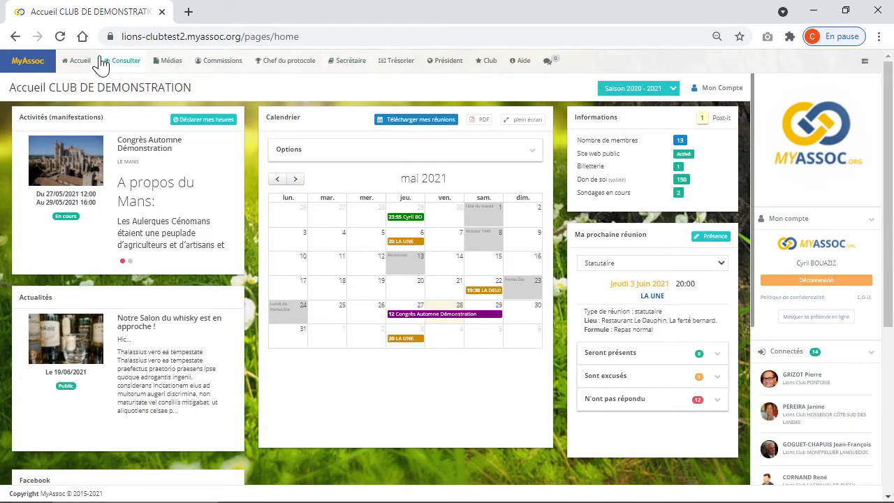
# Hide the account side panel and open the secretary's meeting calendar (Calendrier des réunions)
pyautogui.click(865, 62)
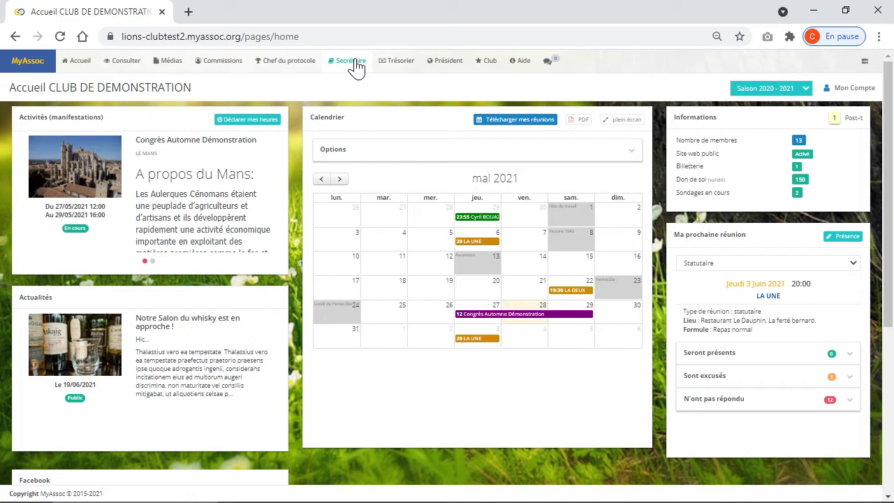
pyautogui.click(356, 64)
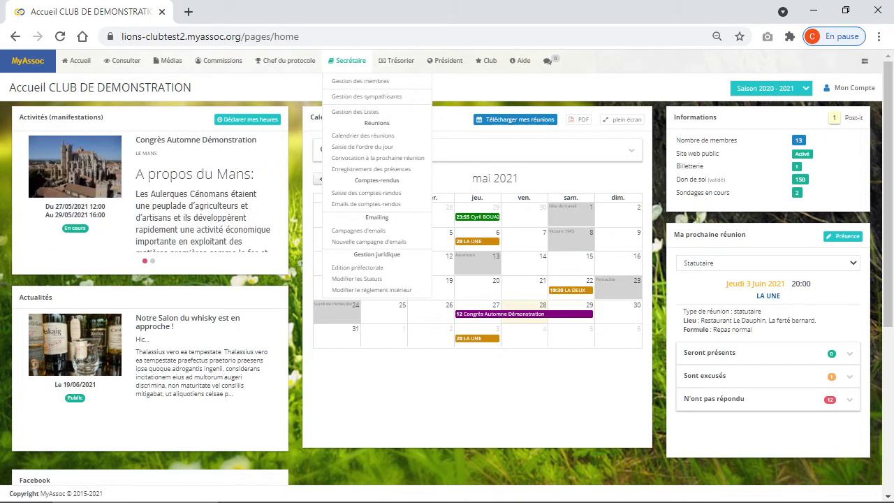
pyautogui.click(369, 137)
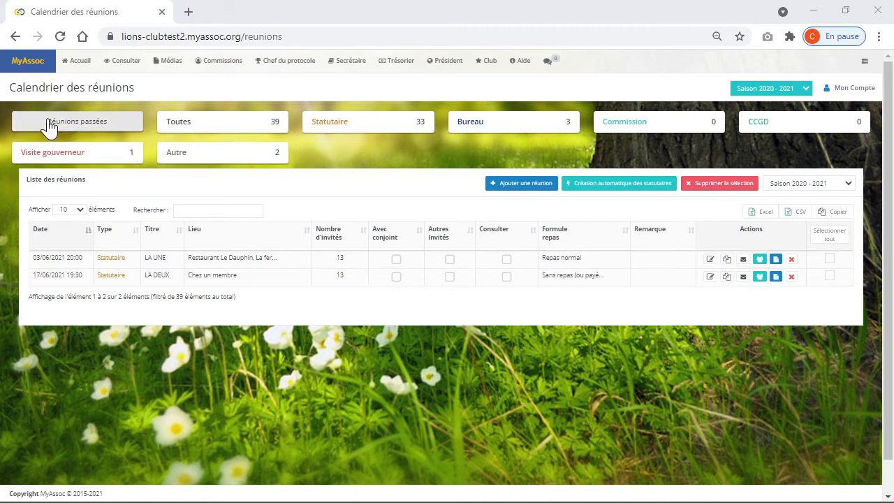
# Display the past meetings, look through the list, and return to the upcoming meetings only
pyautogui.click(93, 134)
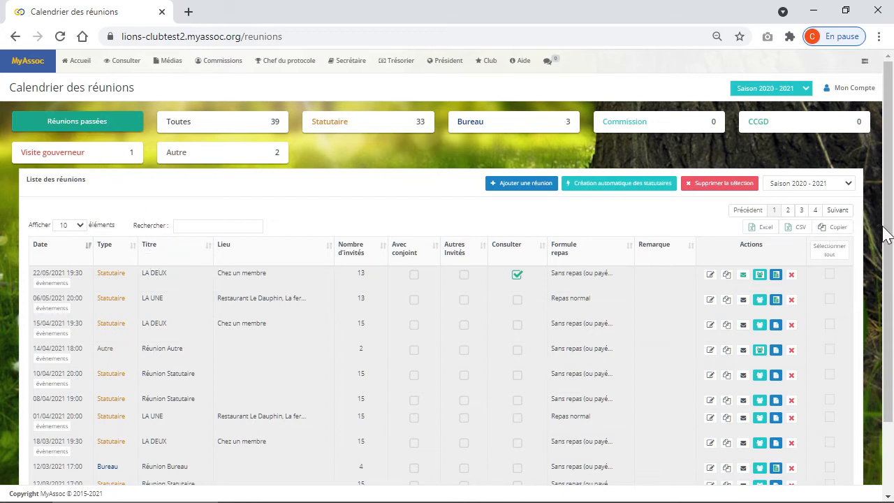
pyautogui.scroll(-1, 891, 236)
pyautogui.moveTo(891, 236); pyautogui.dragTo(892, 263)
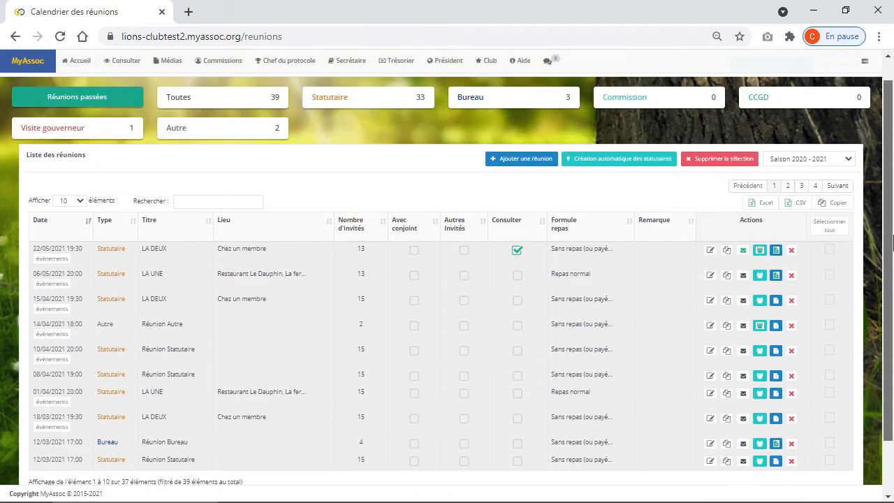
pyautogui.click(73, 101)
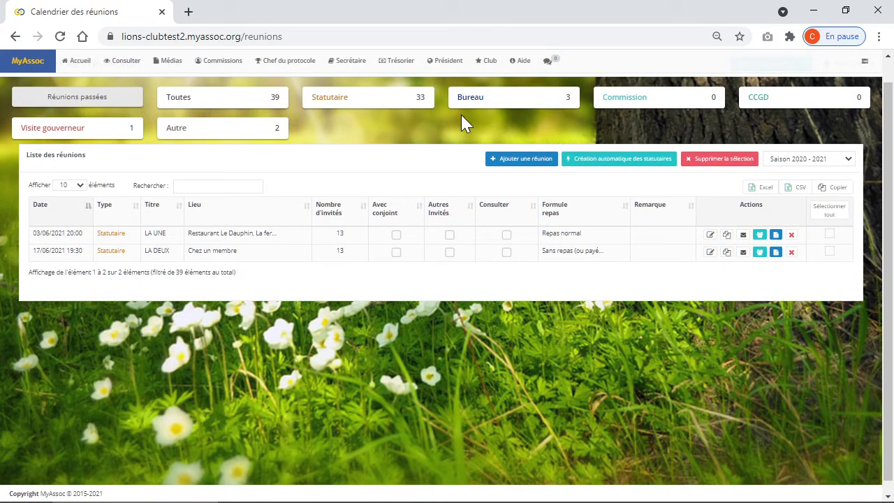
# List all meetings, then filter to the Statutaire type and switch its past meetings on and off
pyautogui.click(237, 101)
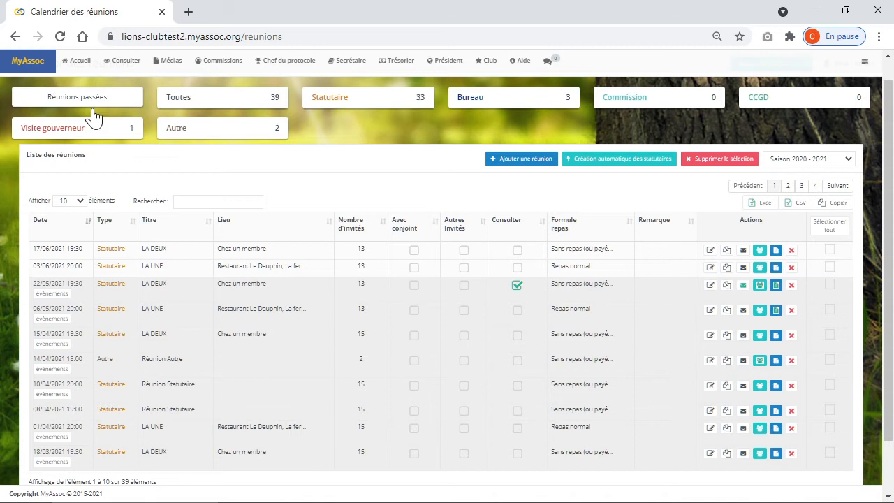
pyautogui.click(348, 103)
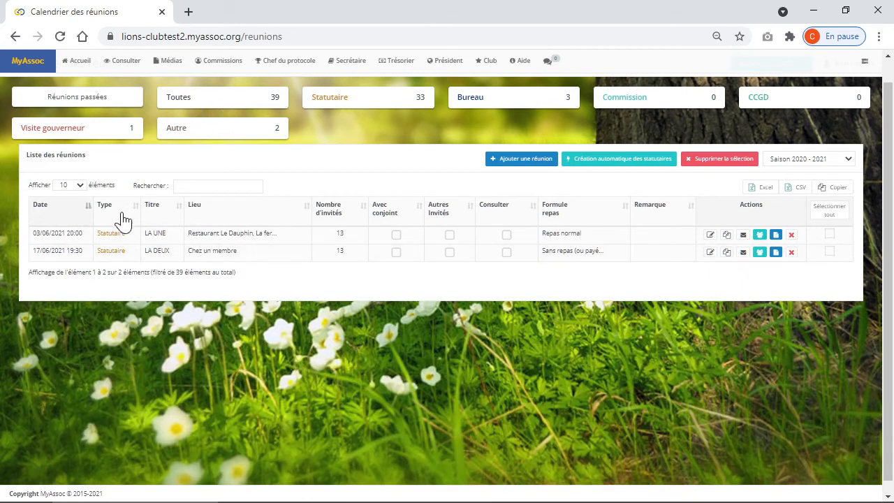
pyautogui.click(97, 104)
pyautogui.click(97, 112)
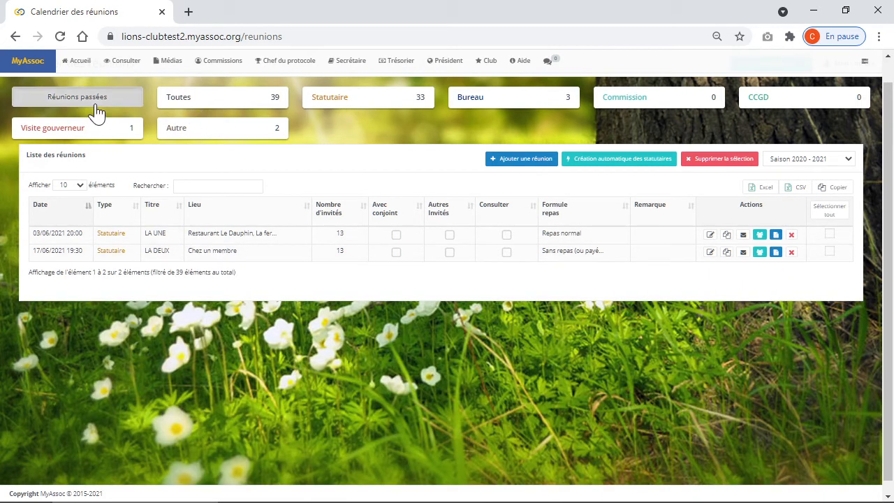
pyautogui.click(123, 112)
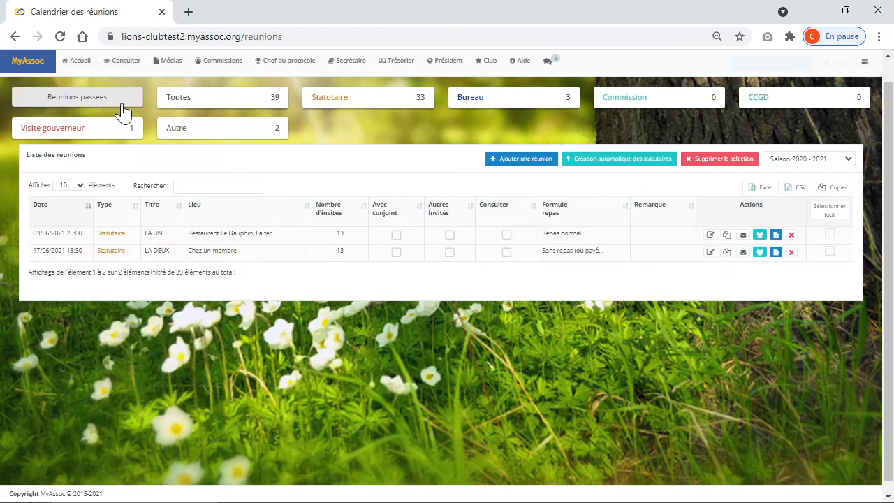
# Filter the list to Bureau meetings, display the past ones, and hide them again
pyautogui.click(499, 115)
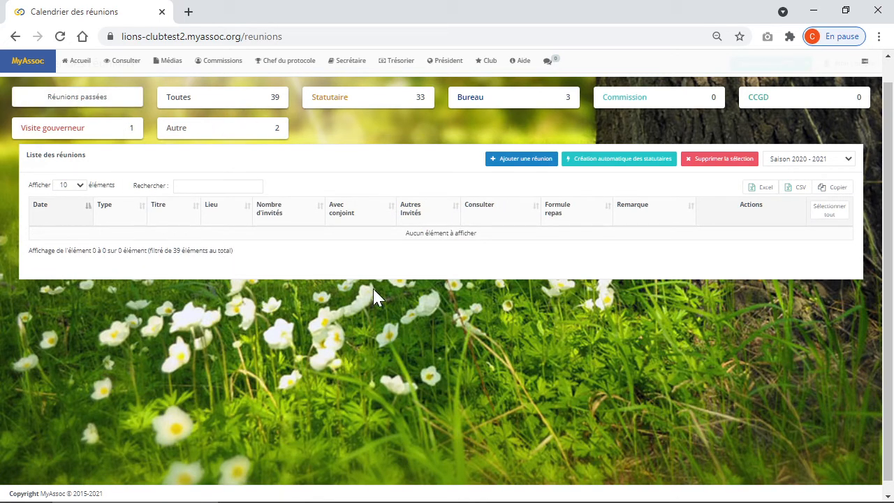
pyautogui.click(89, 104)
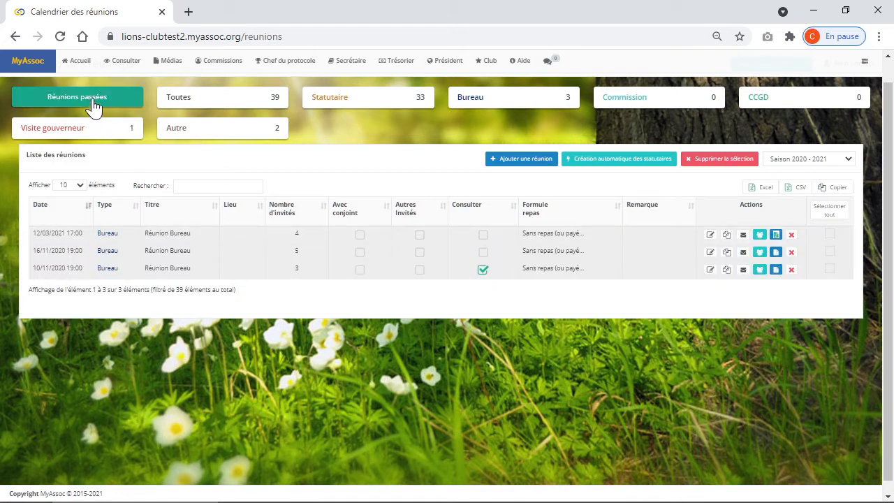
pyautogui.click(94, 103)
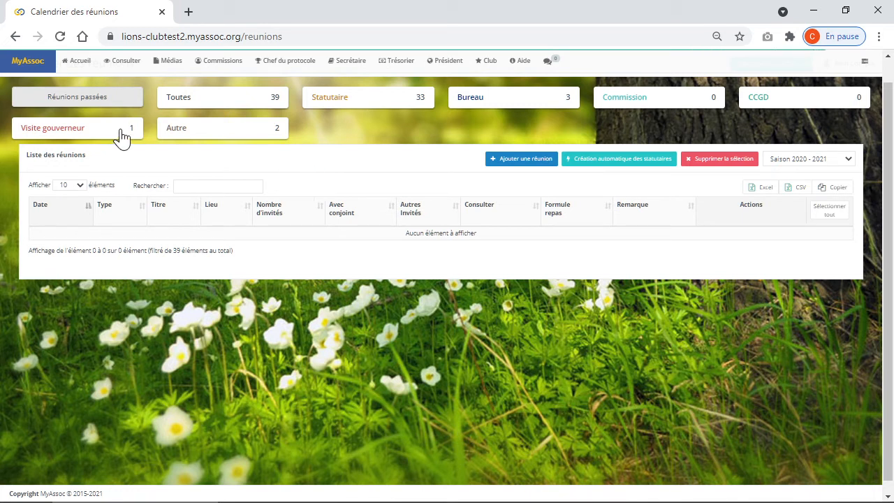
# View the past Visite gouverneur and Autre meetings, then hide the past meetings again
pyautogui.click(112, 104)
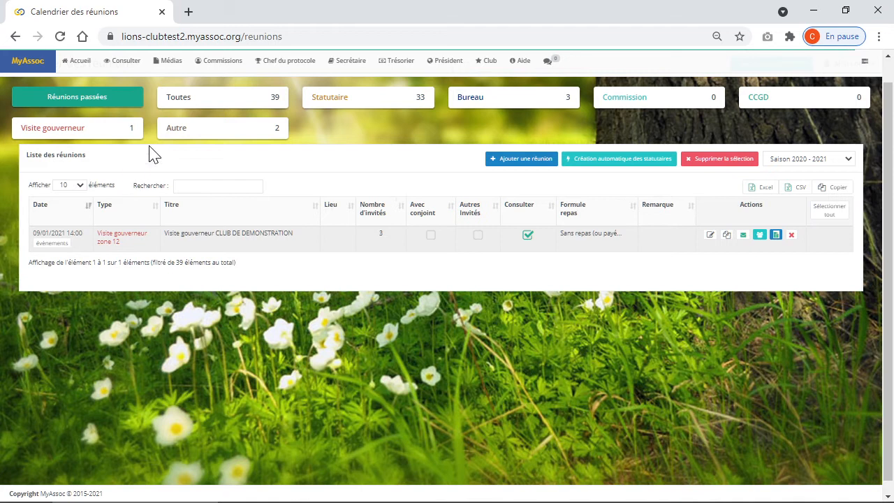
pyautogui.click(211, 140)
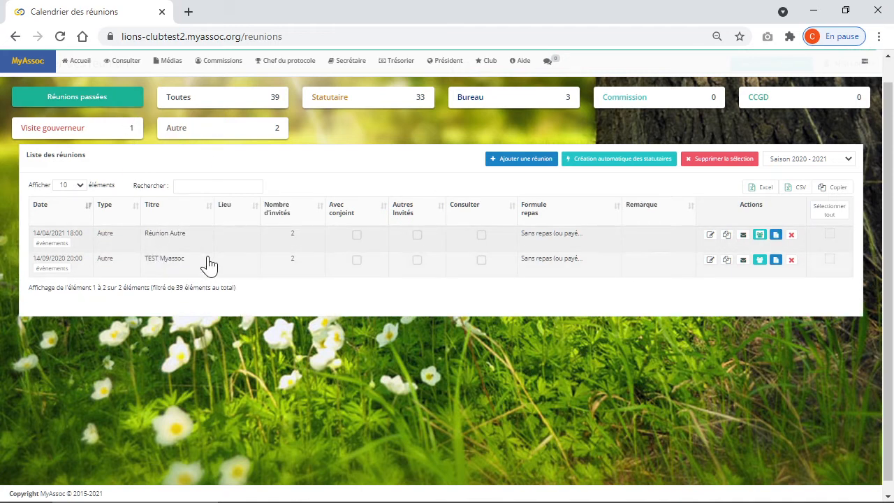
pyautogui.click(99, 105)
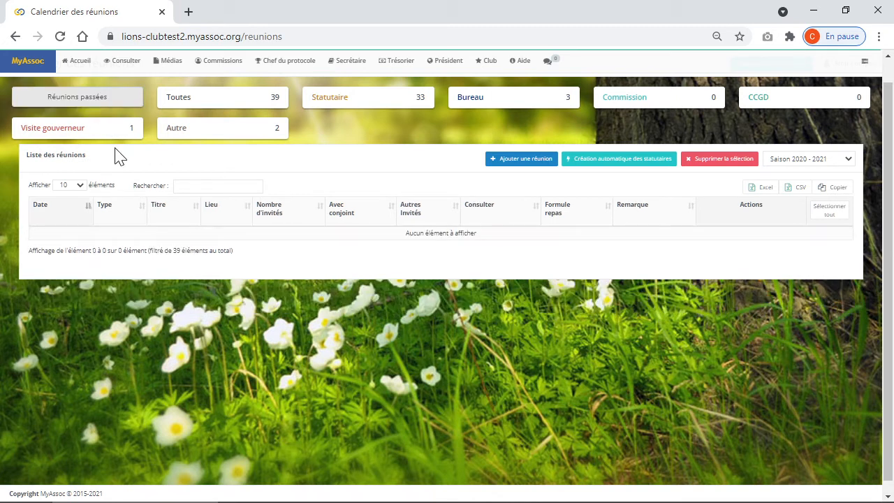
# List all meetings and sort them by date, by type and by title in descending order
pyautogui.click(174, 110)
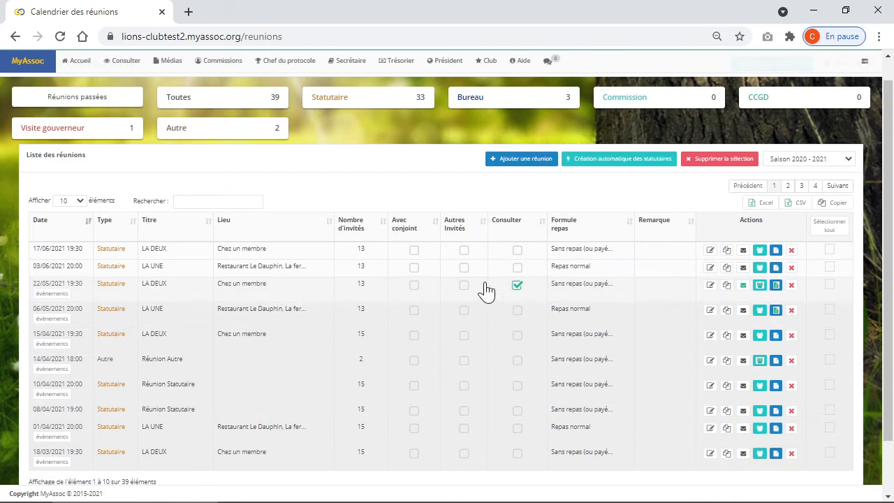
pyautogui.click(56, 226)
pyautogui.click(50, 233)
pyautogui.click(118, 231)
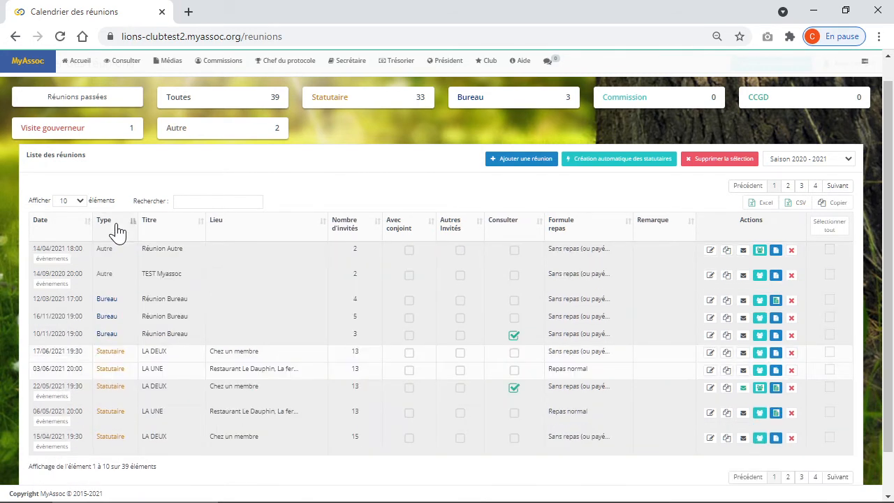
pyautogui.click(119, 231)
pyautogui.click(211, 233)
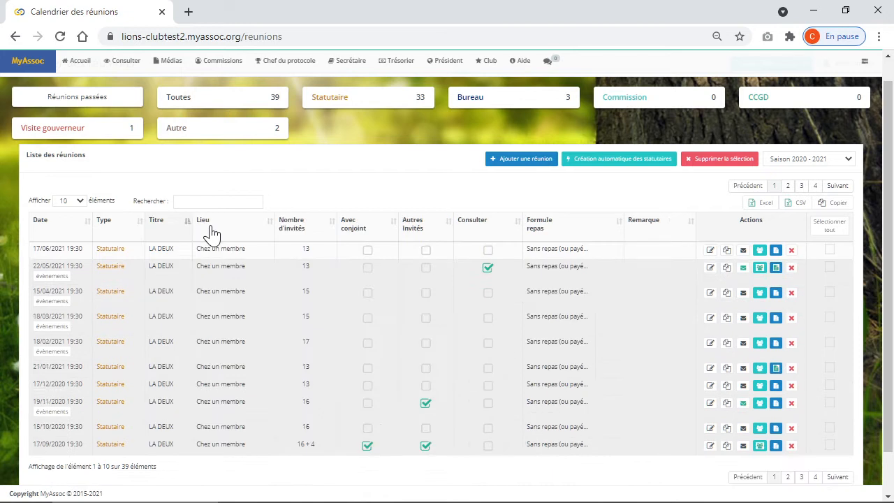
pyautogui.click(166, 233)
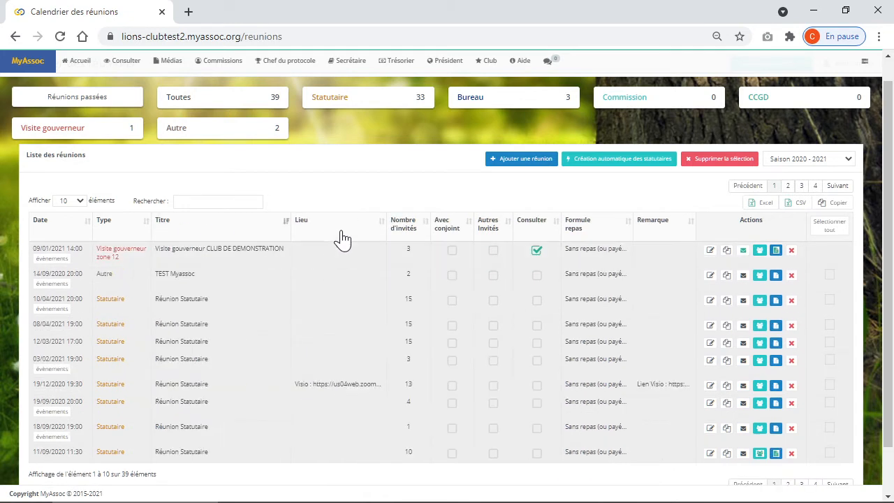
# Search the meeting list for "gouv" and clear the search
pyautogui.click(203, 202)
pyautogui.write('gouv')
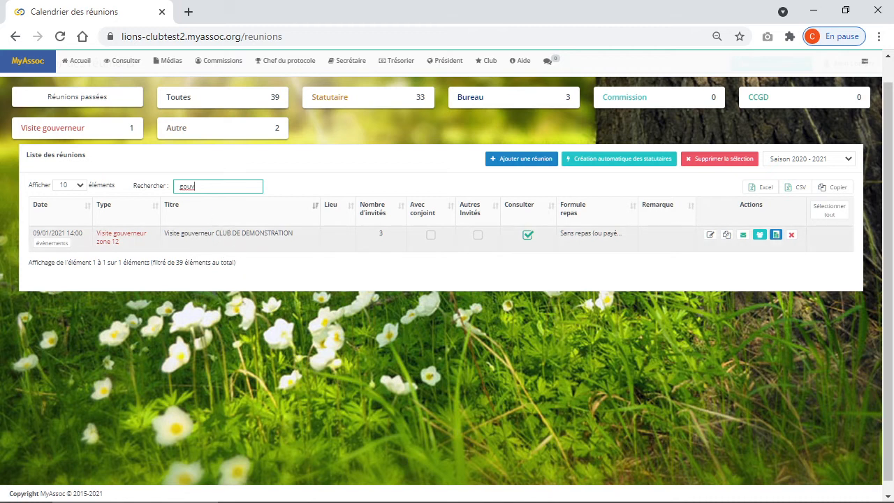
pyautogui.press('BackSpace')
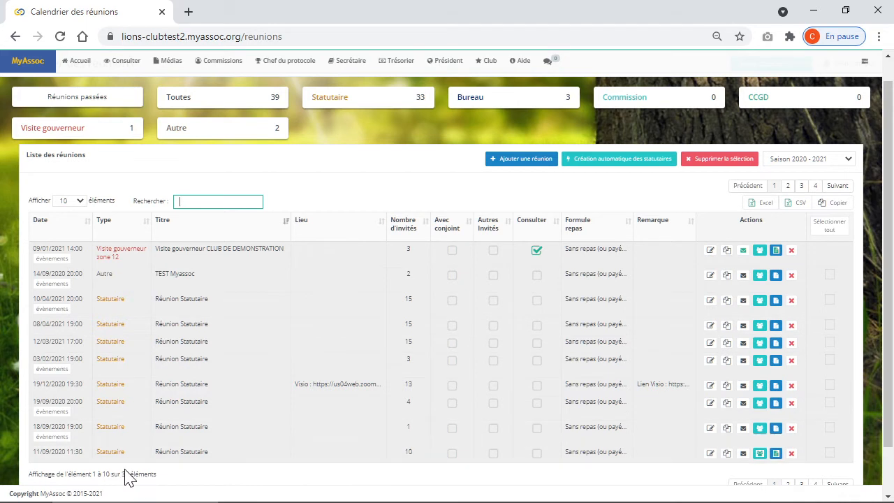
# Set the meeting list to 50 entries per page and look through the whole list
pyautogui.click(73, 201)
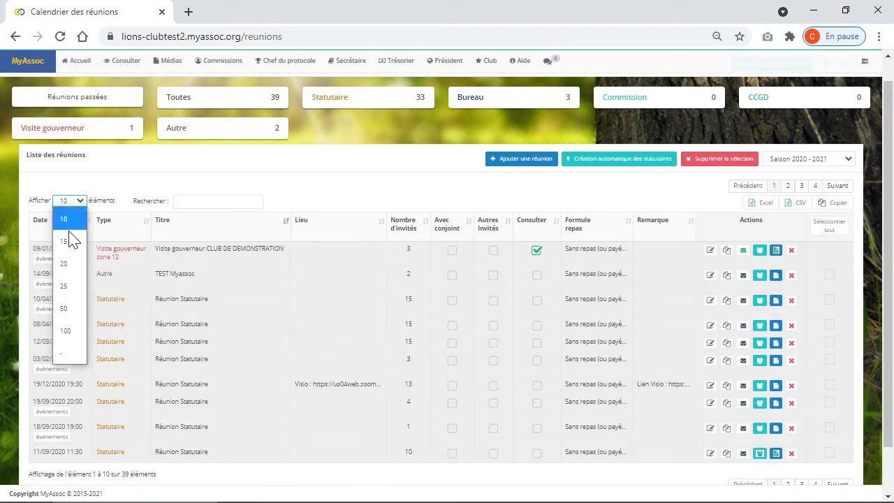
pyautogui.click(70, 309)
pyautogui.scroll(-9, 323, 290)
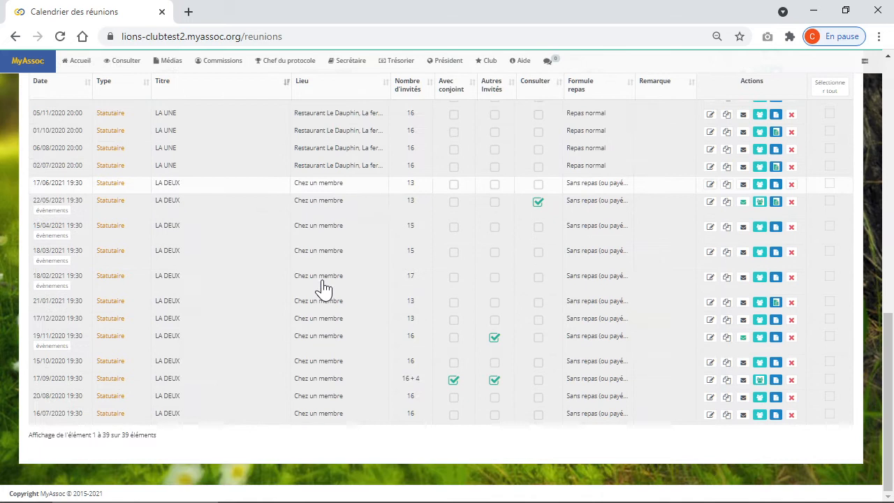
pyautogui.scroll(10, 323, 289)
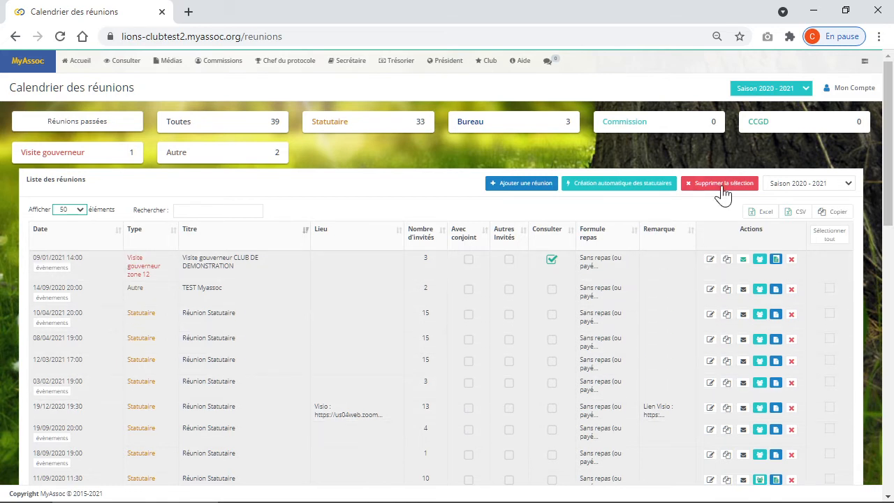
# Switch the meeting list to Saison 2019 - 2020 and display its past meetings
pyautogui.click(789, 186)
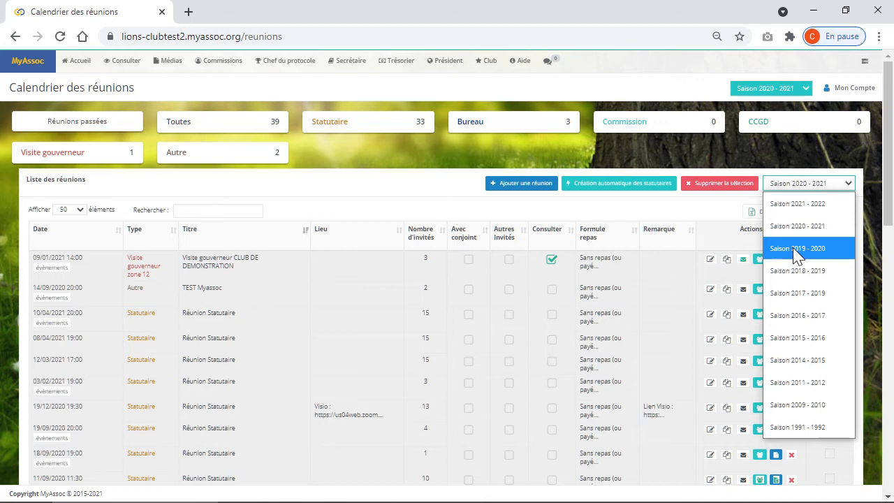
pyautogui.click(712, 217)
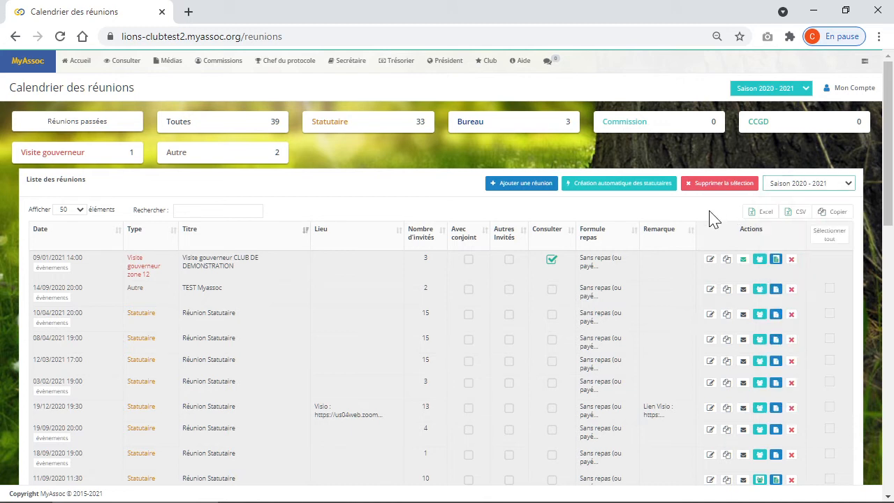
pyautogui.click(796, 183)
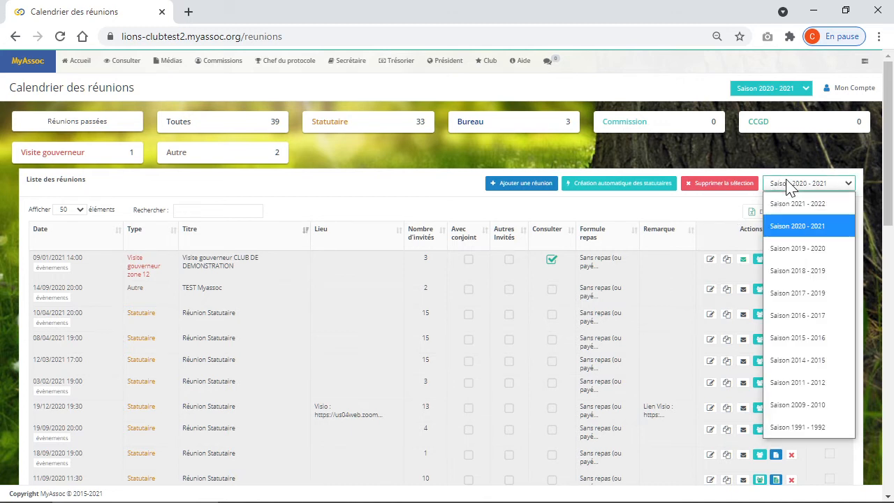
pyautogui.click(806, 250)
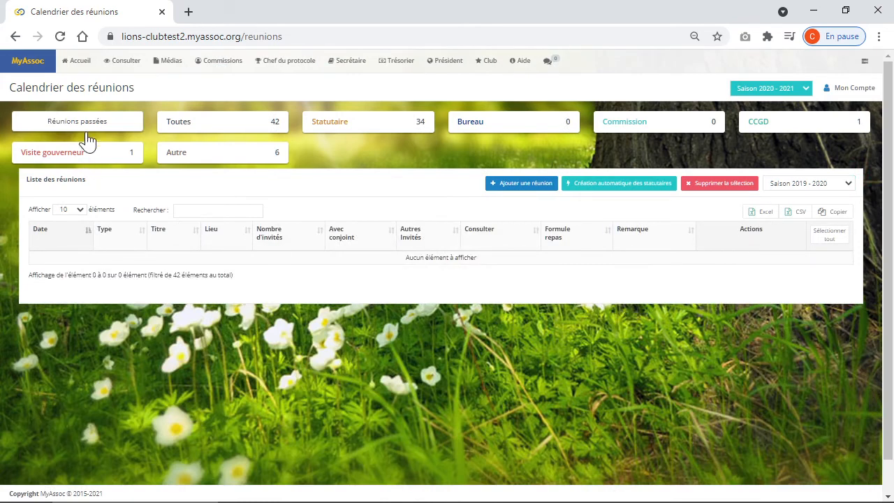
pyautogui.click(86, 134)
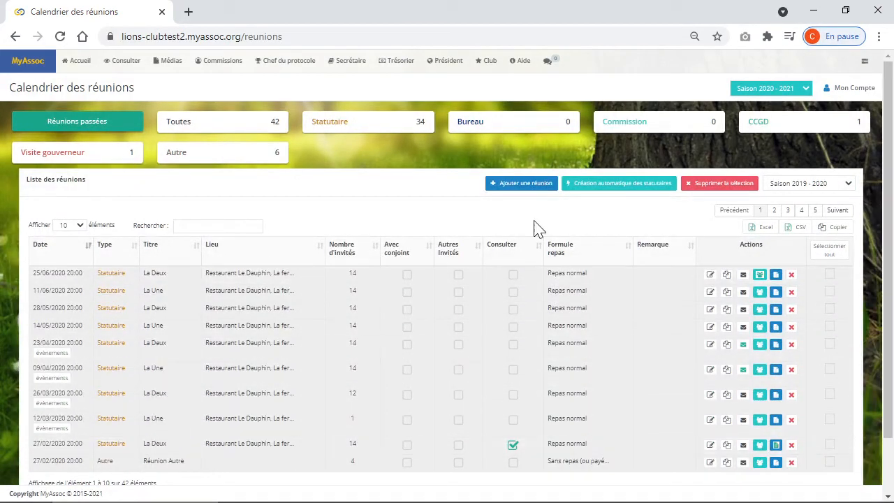
# Return the meeting list to Saison 2020 - 2021 and open the form for adding a meeting
pyautogui.click(810, 191)
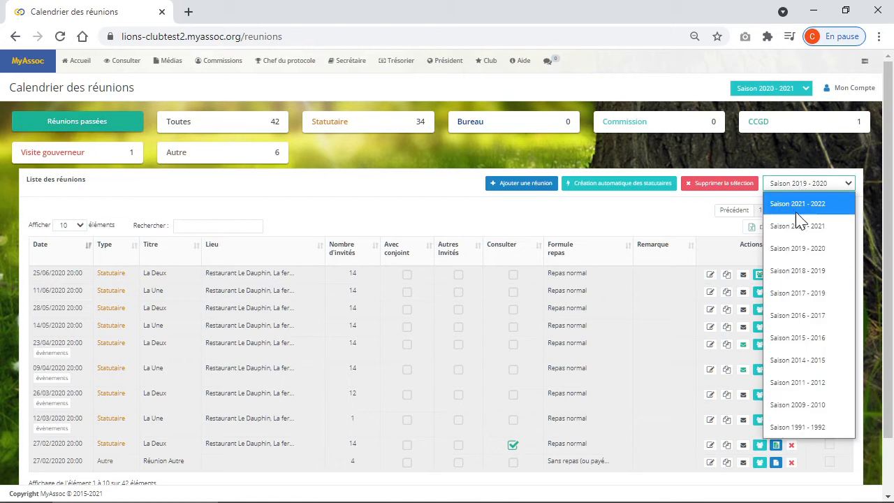
pyautogui.click(800, 226)
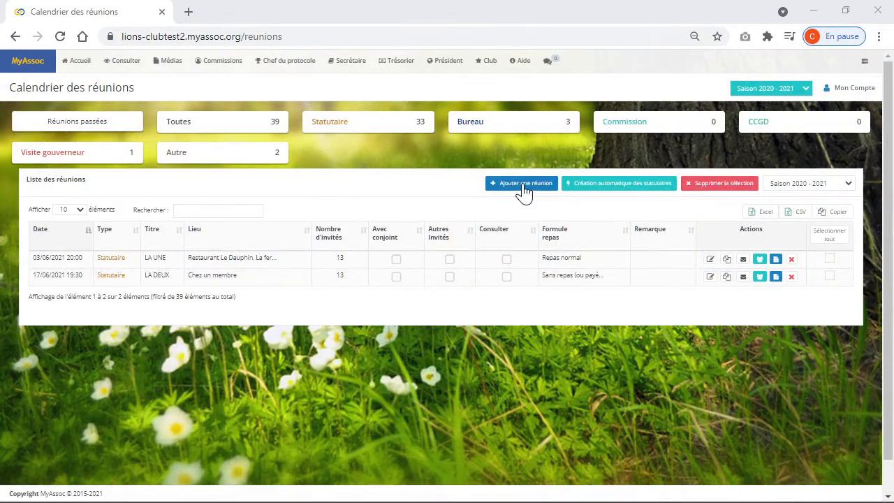
pyautogui.click(524, 188)
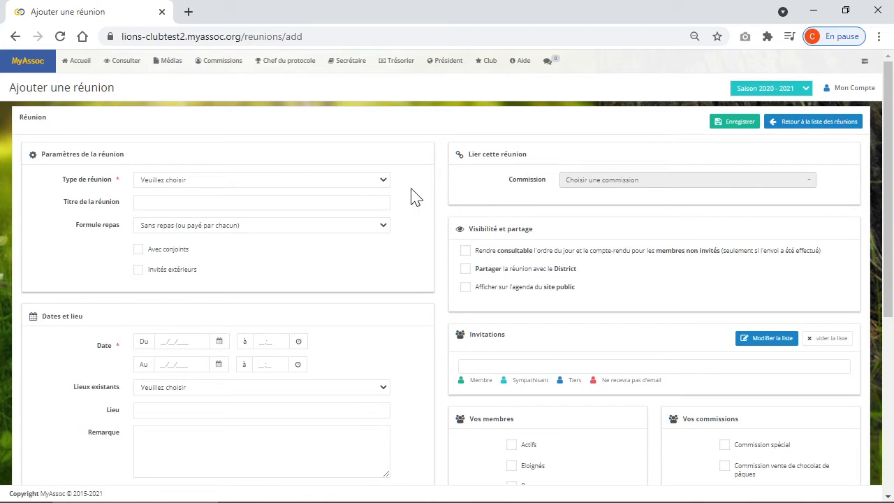
# Set the new meeting's type to Statutaire
pyautogui.click(175, 180)
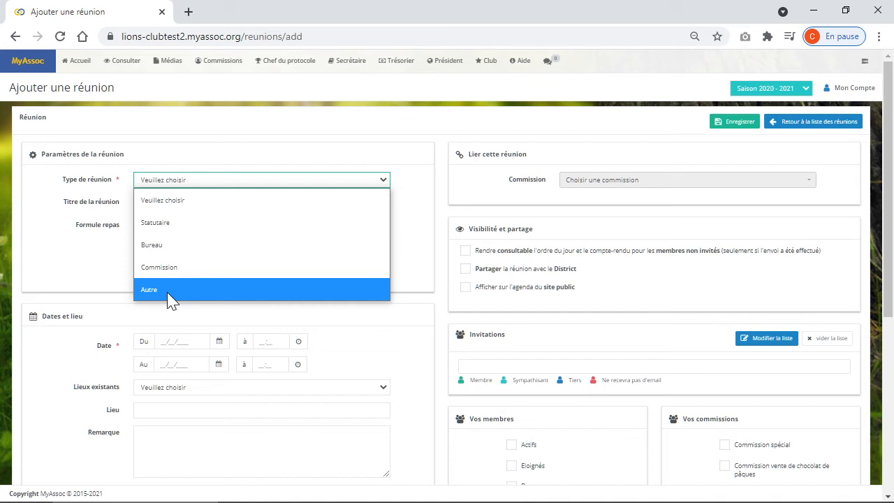
pyautogui.click(59, 261)
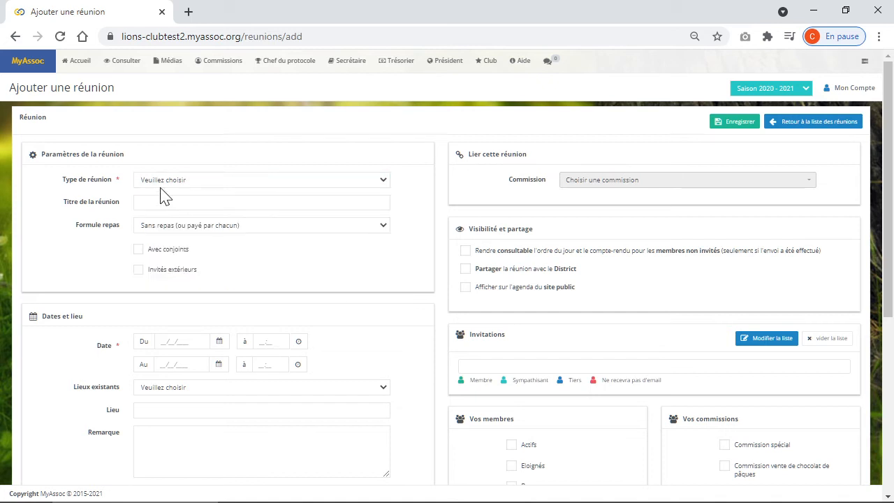
pyautogui.click(163, 191)
pyautogui.click(176, 223)
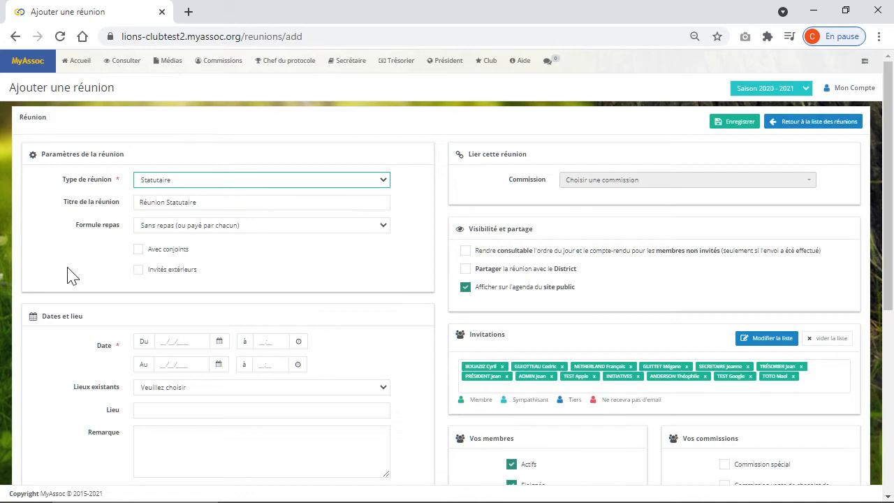
# Replace the default meeting title with "La deuxième"
pyautogui.press('Tab')
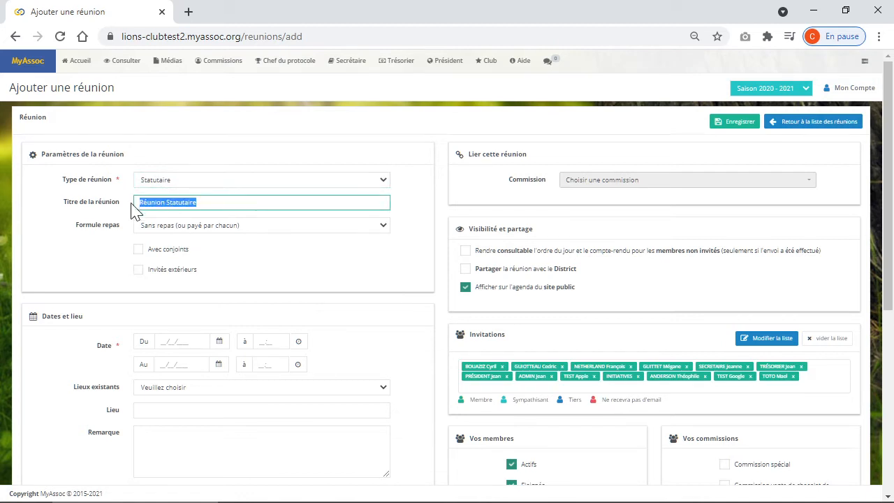
pyautogui.press('BackSpace')
pyautogui.write('La deux')
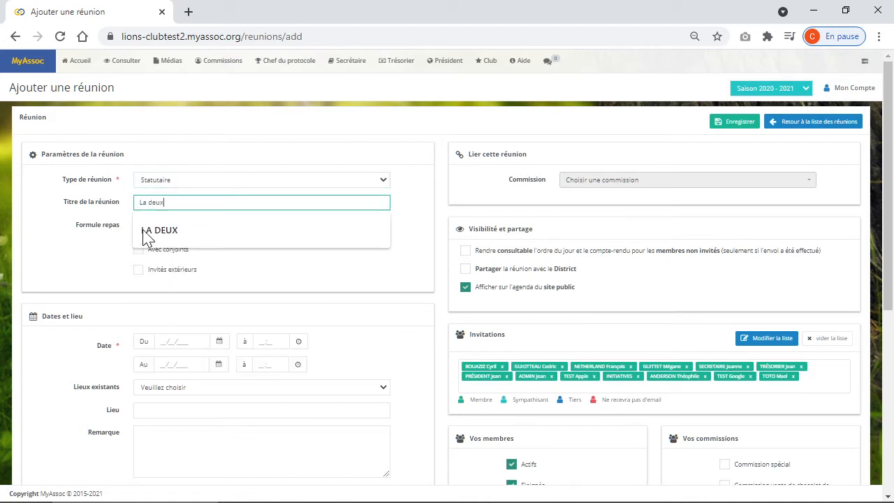
pyautogui.write('ième')
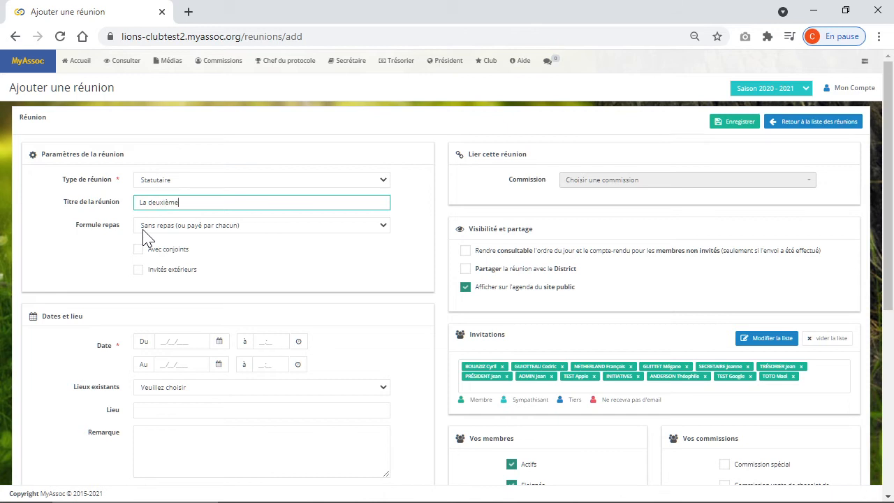
# Keep the meal option without a meal and open the meeting to spouses (Avec conjoints) and outside guests (Invités extérieurs)
pyautogui.press('Tab')
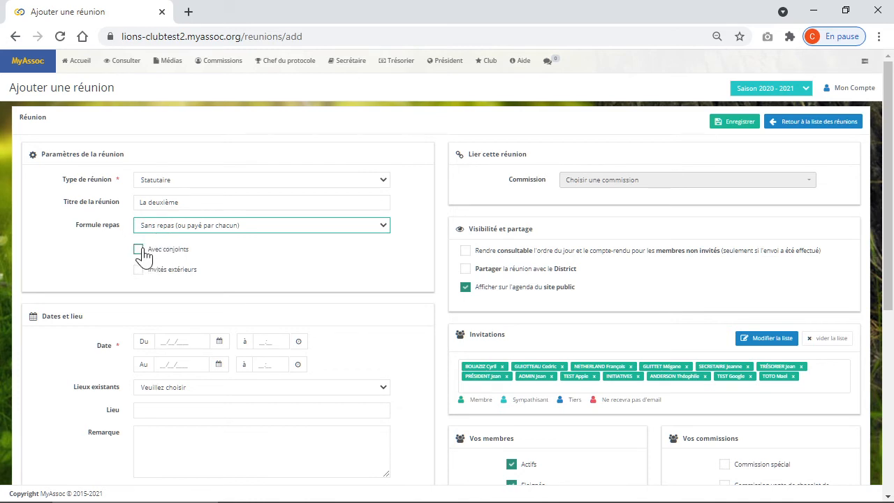
pyautogui.click(139, 250)
pyautogui.click(162, 271)
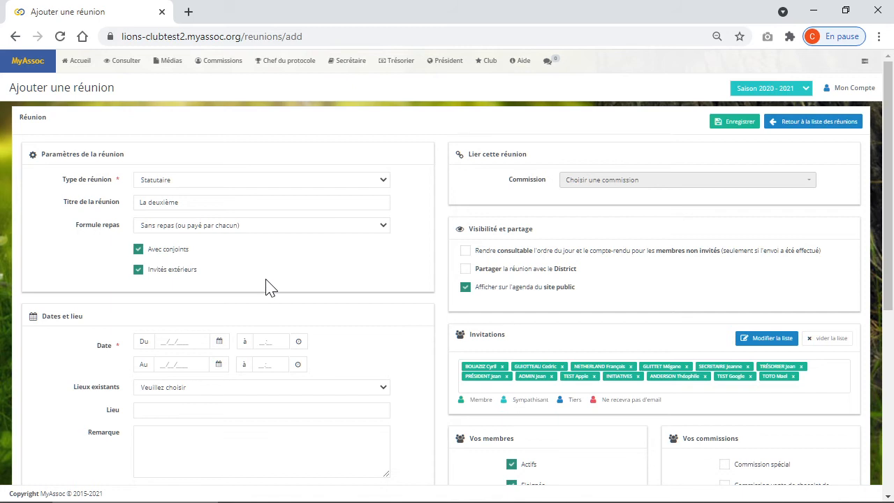
# Schedule the meeting to start on 31/05/2021 at 18:30
pyautogui.scroll(-5, 265, 287)
pyautogui.scroll(5, 210, 266)
pyautogui.click(183, 341)
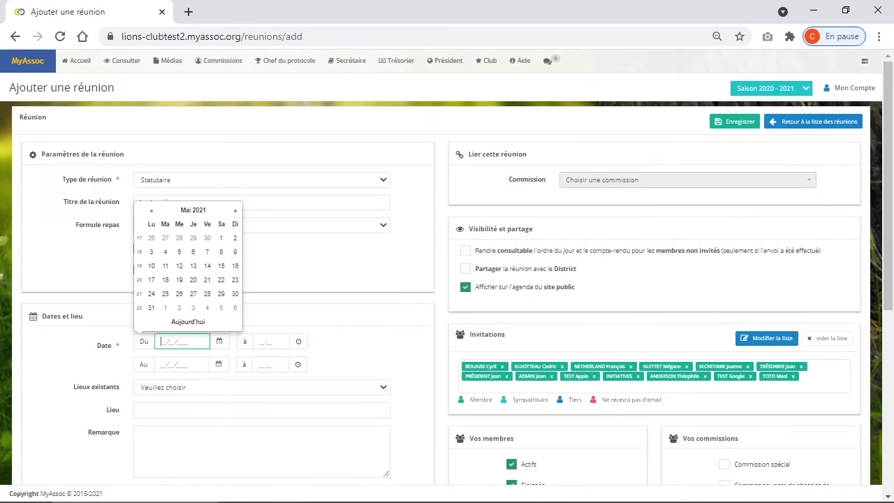
pyautogui.click(149, 309)
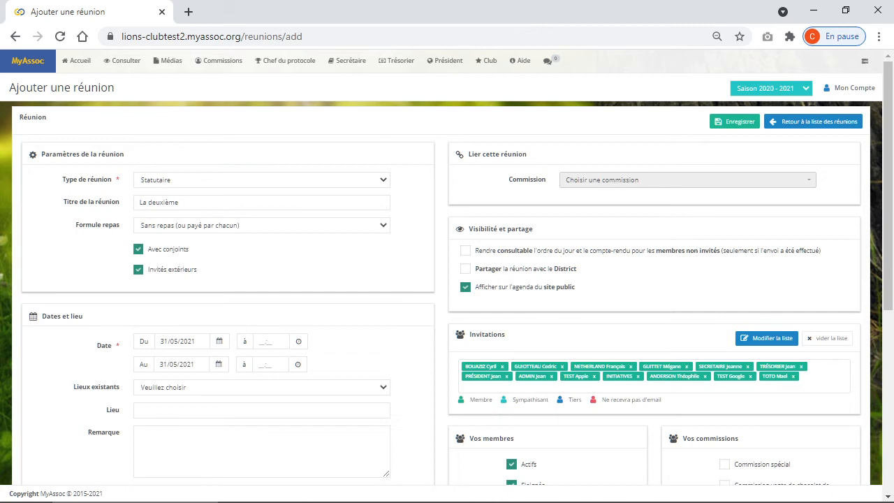
pyautogui.click(271, 341)
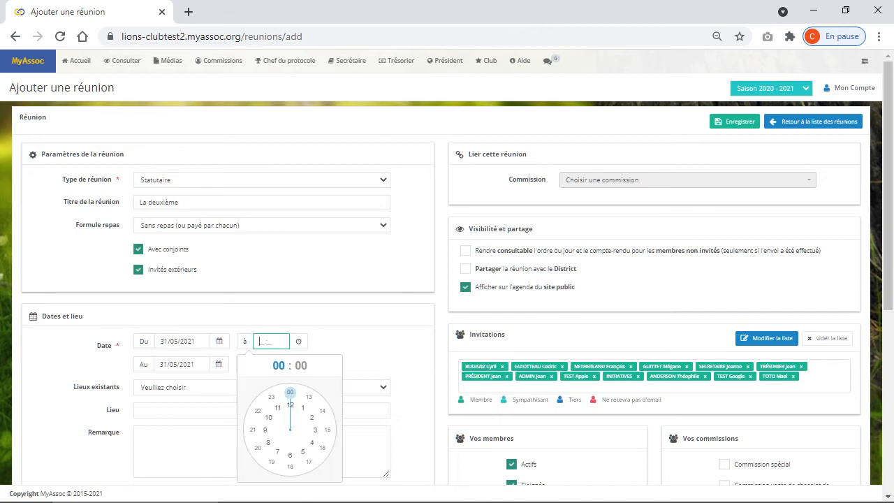
pyautogui.click(291, 466)
pyautogui.click(291, 466)
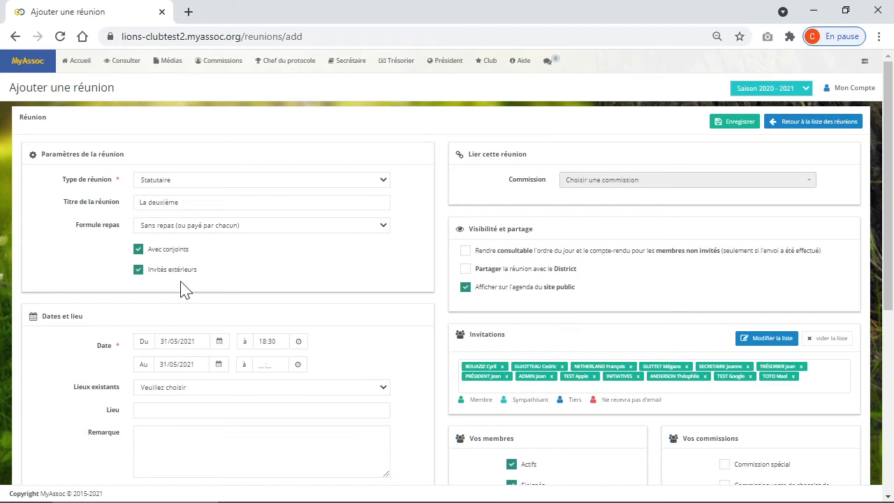
# Change the meeting's title to "Passation"
pyautogui.click(95, 209)
pyautogui.press('BackSpace')
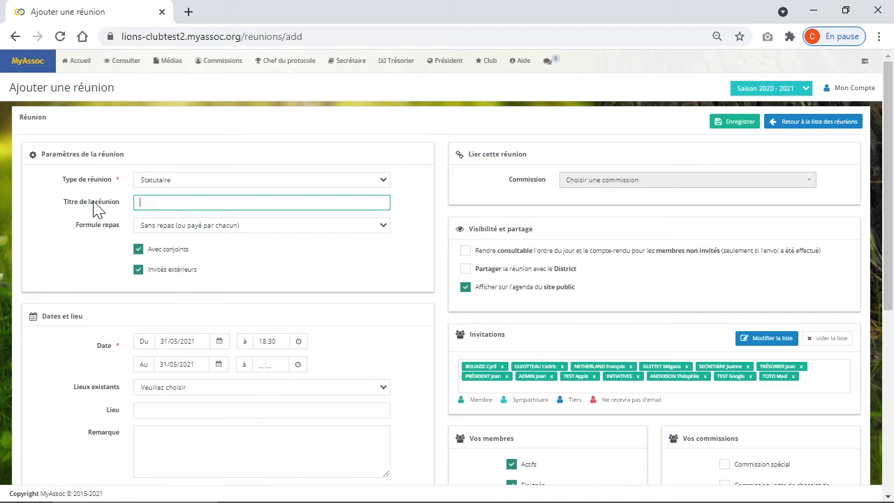
pyautogui.write('Passation')
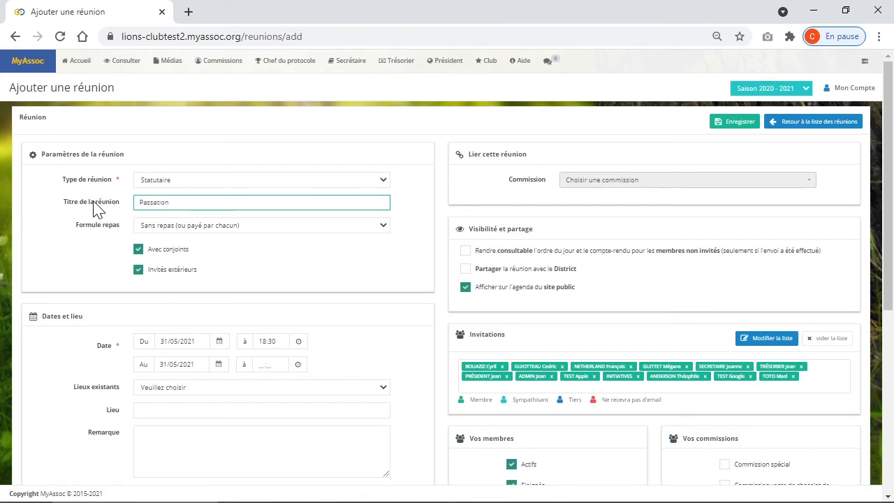
pyautogui.click(311, 148)
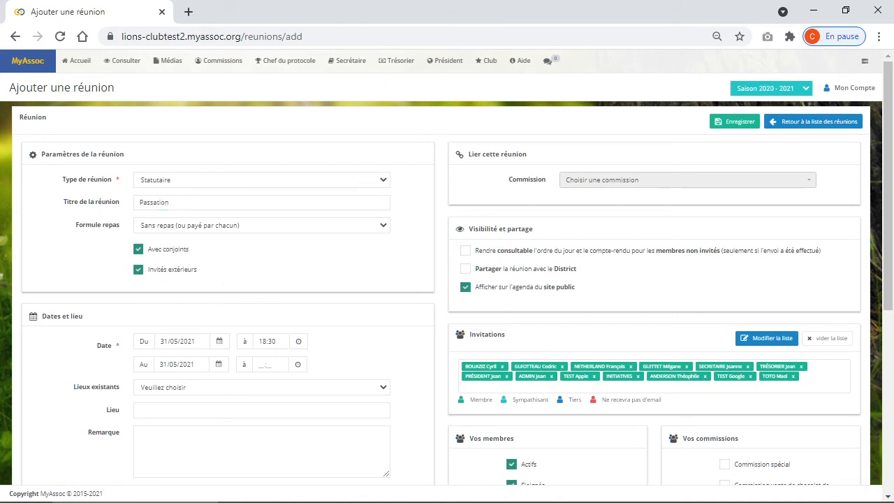
# Look through the existing venues, then enter "Restaurant" as a free-text location, correcting its capitalisation
pyautogui.click(175, 394)
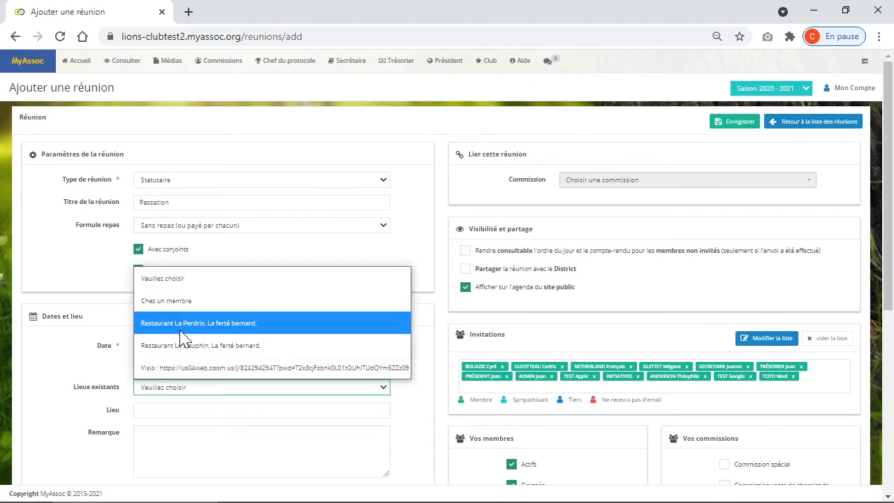
pyautogui.click(170, 409)
pyautogui.click(170, 409)
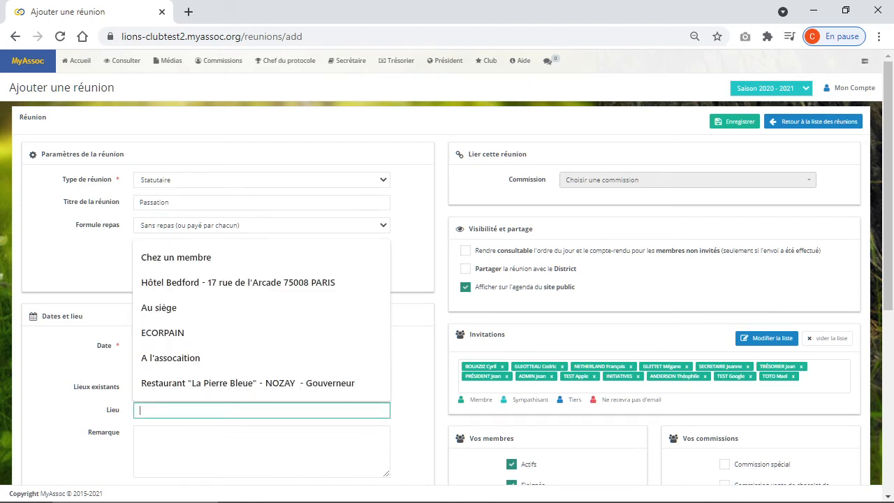
pyautogui.write('REstaurant')
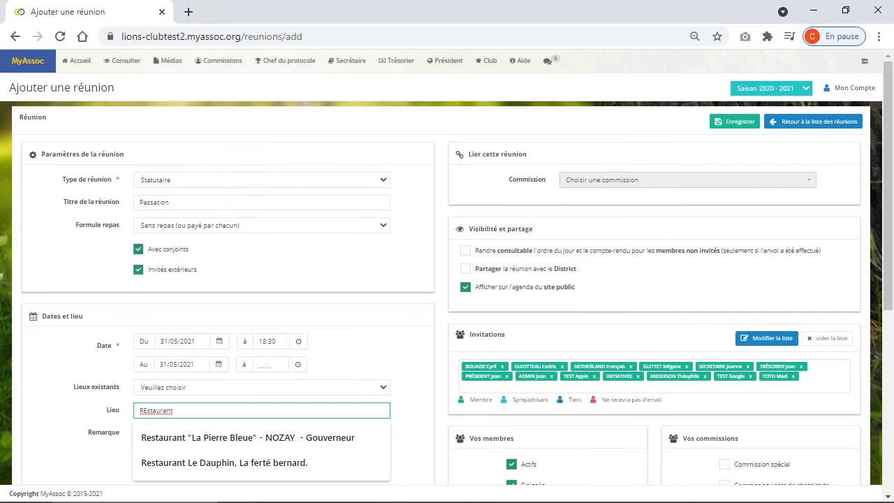
pyautogui.press('Down')
pyautogui.press('Down')
pyautogui.press('Home')
pyautogui.press('Right')
pyautogui.press('Delete')
pyautogui.write('e')
pyautogui.press('End')
# Choose the existing venue "Restaurant La Perdrix, La ferté bernard." as the meeting's location
pyautogui.click(184, 388)
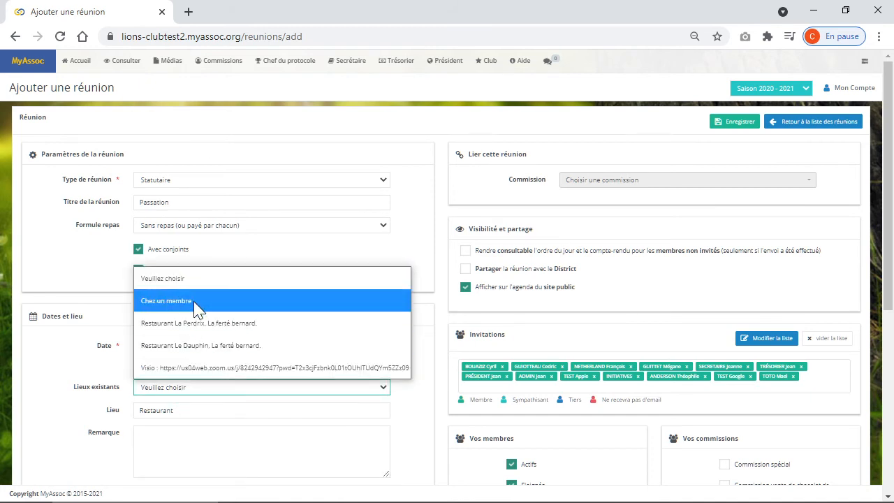
pyautogui.click(205, 325)
pyautogui.click(103, 375)
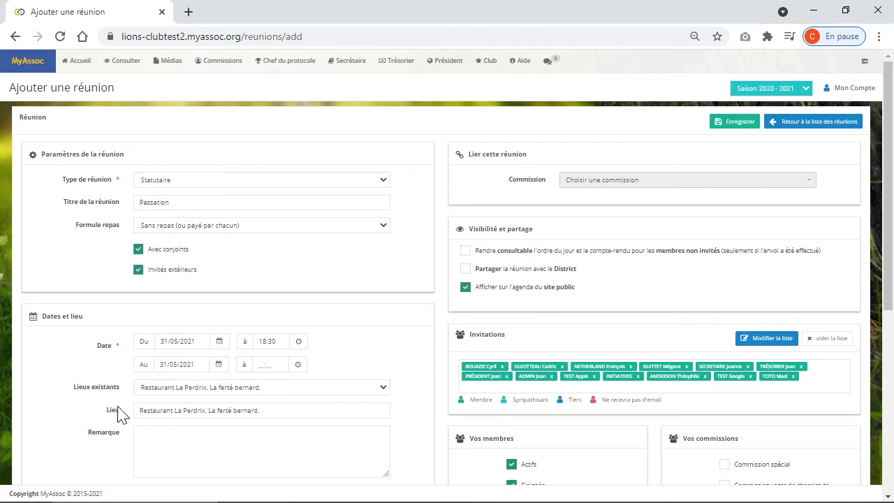
pyautogui.click(141, 434)
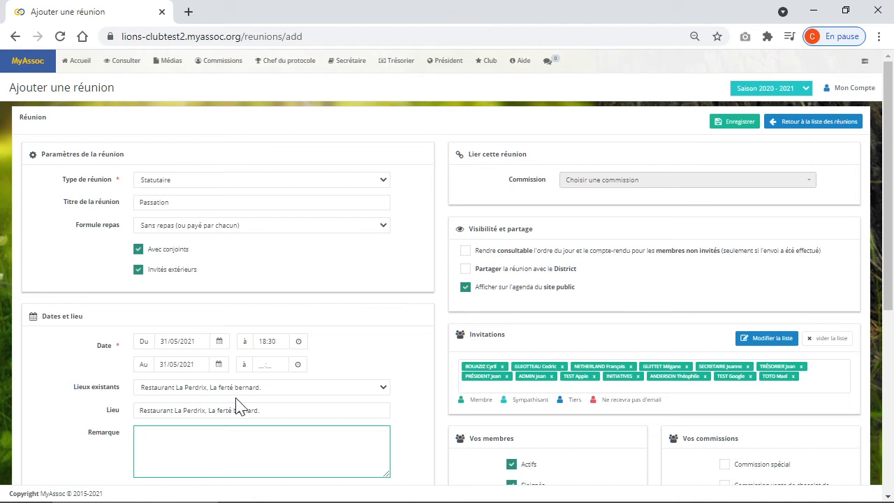
# Switch the meeting type to Bureau to see how the title and invitations adapt
pyautogui.click(191, 183)
pyautogui.click(189, 221)
pyautogui.click(201, 183)
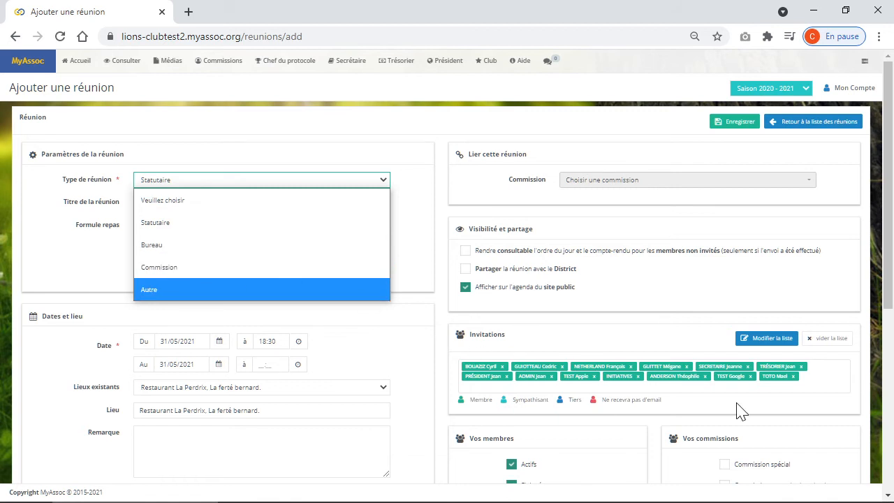
pyautogui.click(213, 257)
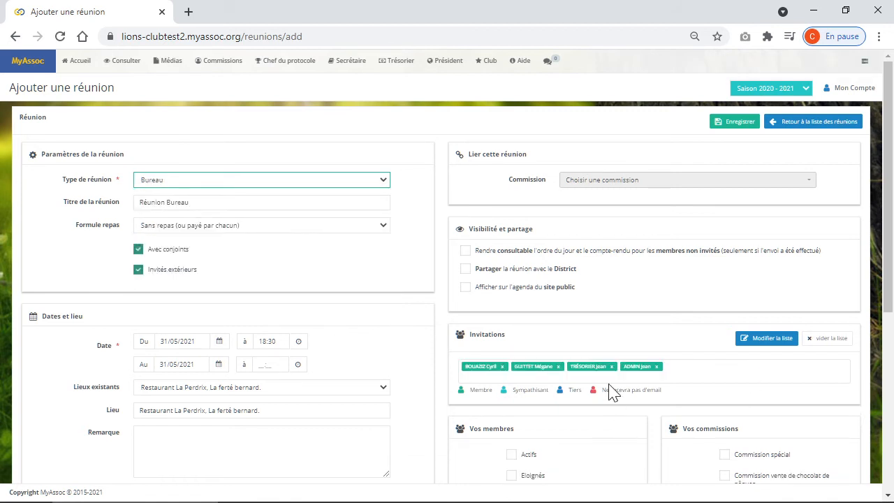
# Switch the meeting type to Commission and link the meeting to Commission spécial
pyautogui.click(229, 183)
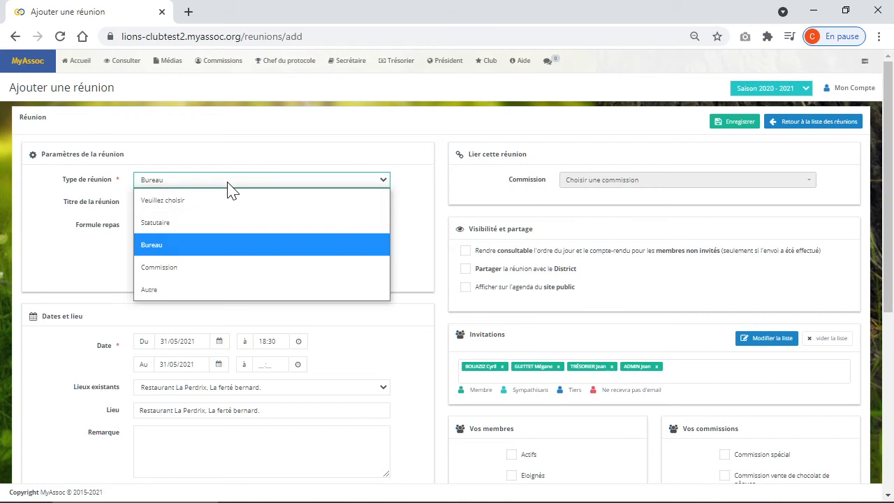
pyautogui.click(222, 268)
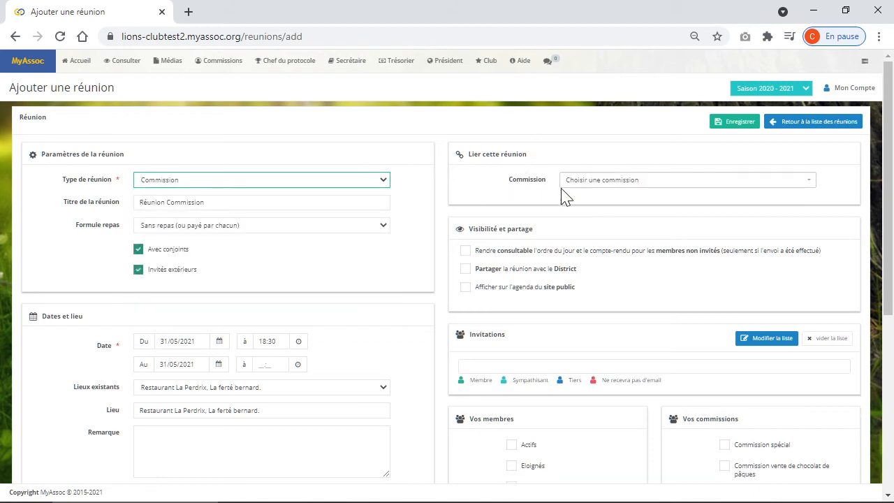
pyautogui.click(601, 180)
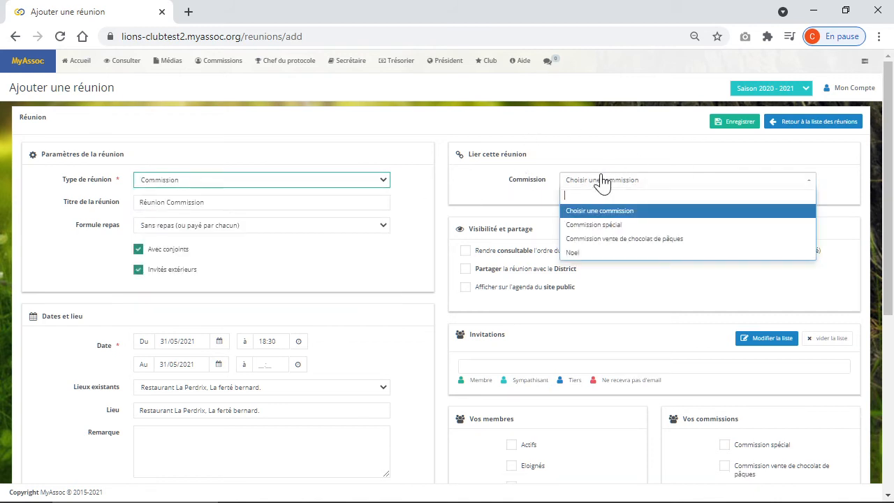
pyautogui.click(603, 224)
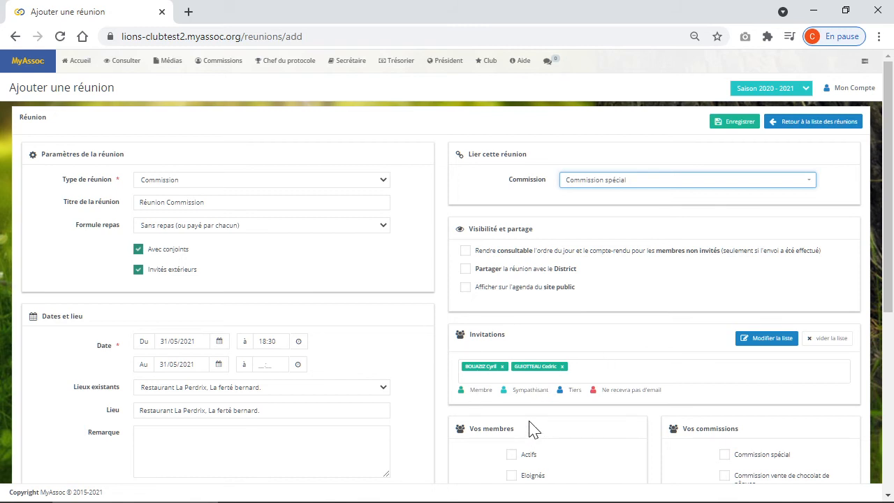
# Make the agenda and minutes viewable by members who are not invited, and turn that option off again
pyautogui.click(490, 253)
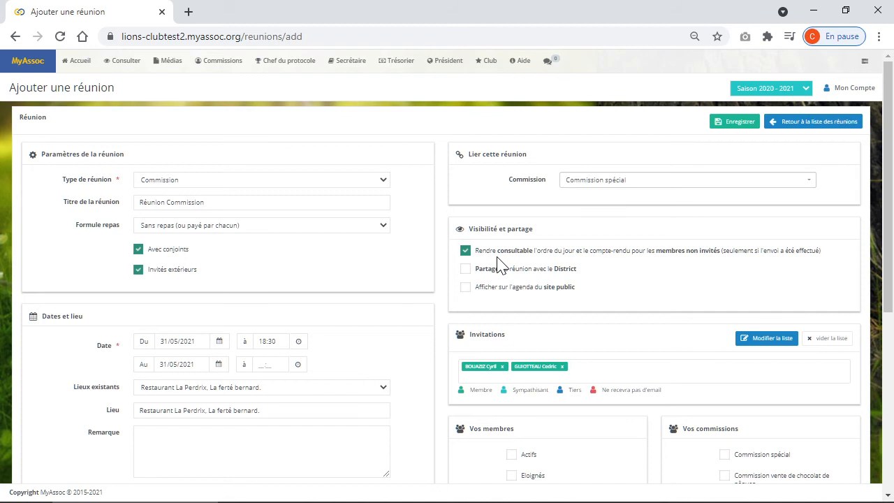
pyautogui.click(124, 61)
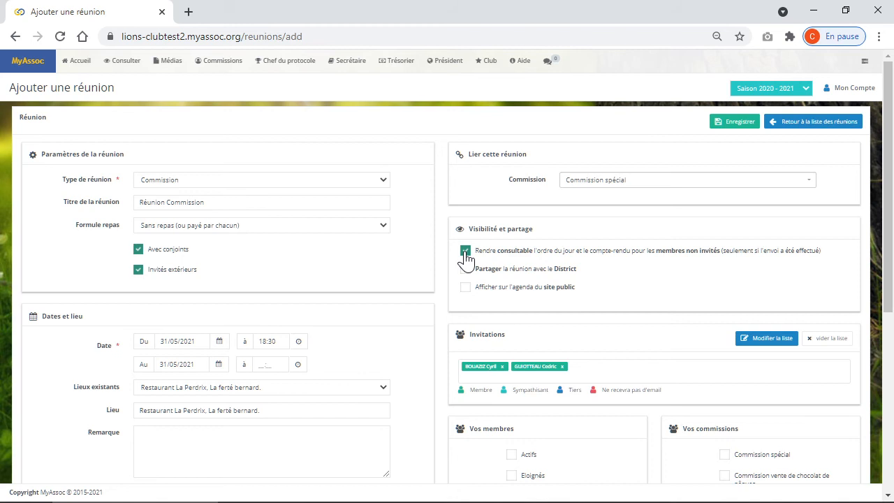
pyautogui.click(465, 251)
# Set the meeting type back to Statutaire and retitle the meeting "Passation"
pyautogui.click(235, 183)
pyautogui.click(232, 204)
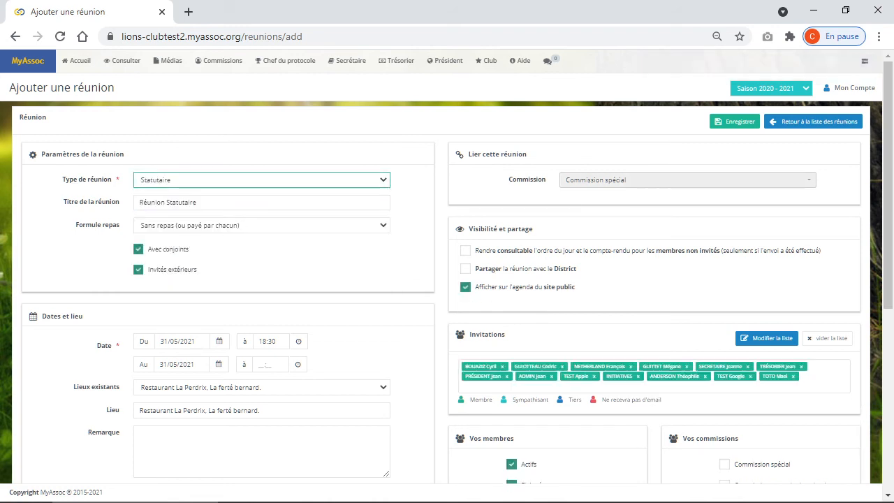
pyautogui.press('Tab')
pyautogui.write('Passation')
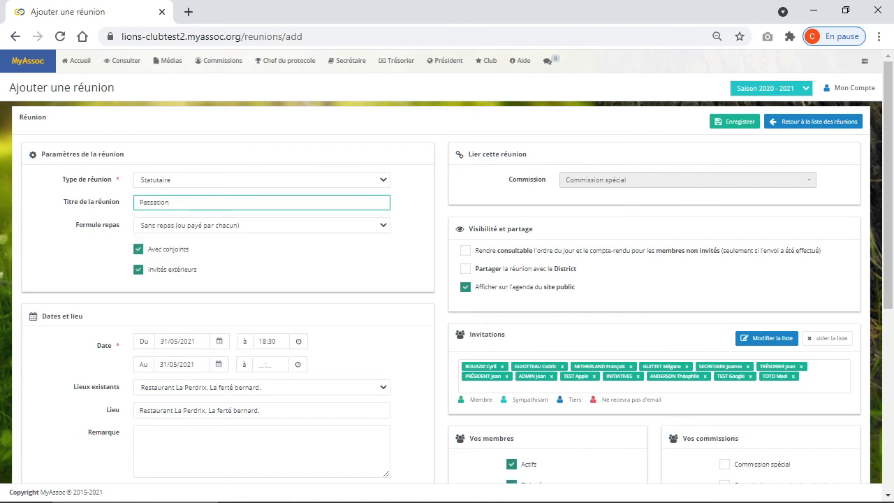
pyautogui.click(231, 138)
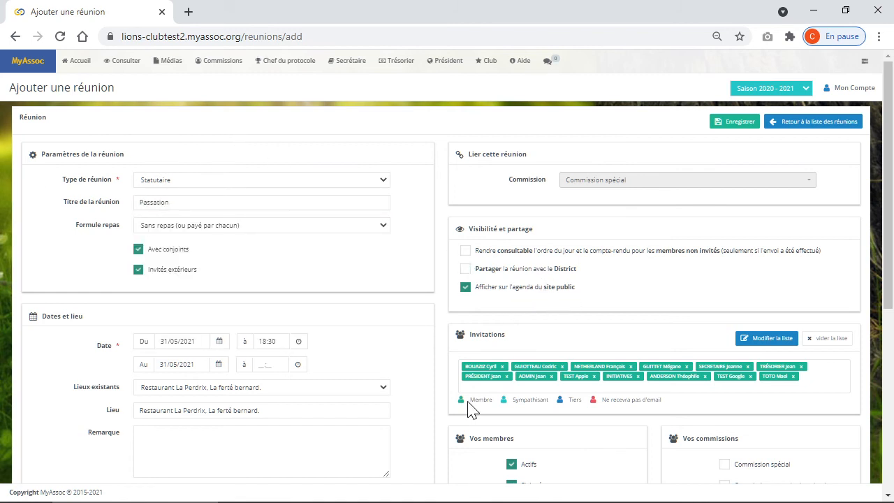
# Empty the invitation list and invite only the Actifs group of members
pyautogui.scroll(-5, 471, 409)
pyautogui.scroll(1, 517, 294)
pyautogui.scroll(4, 520, 289)
pyautogui.moveTo(886, 254); pyautogui.dragTo(884, 331)
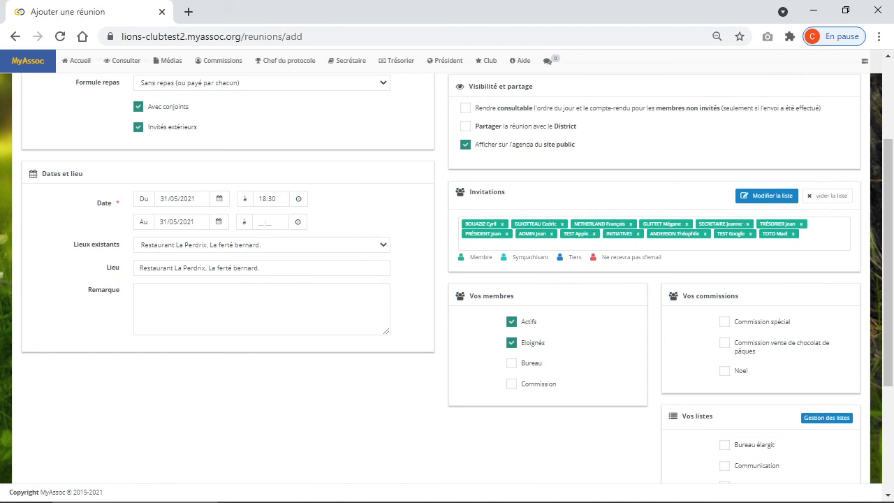
pyautogui.click(828, 204)
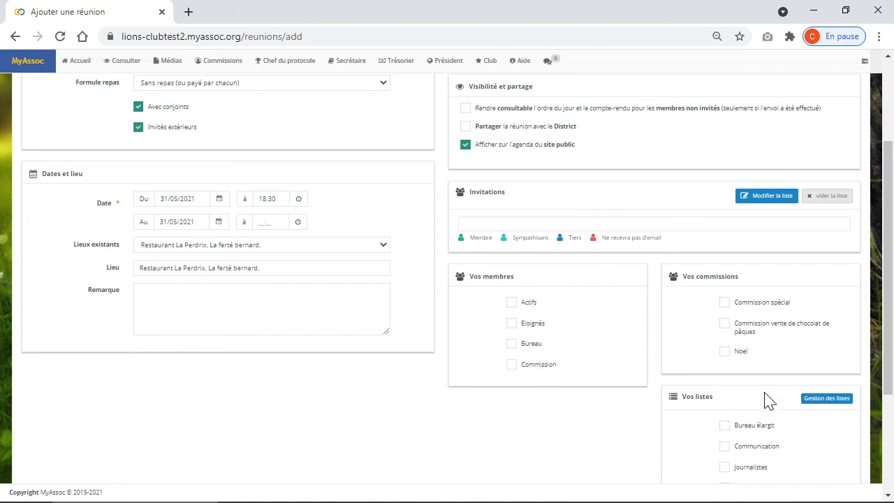
pyautogui.click(514, 305)
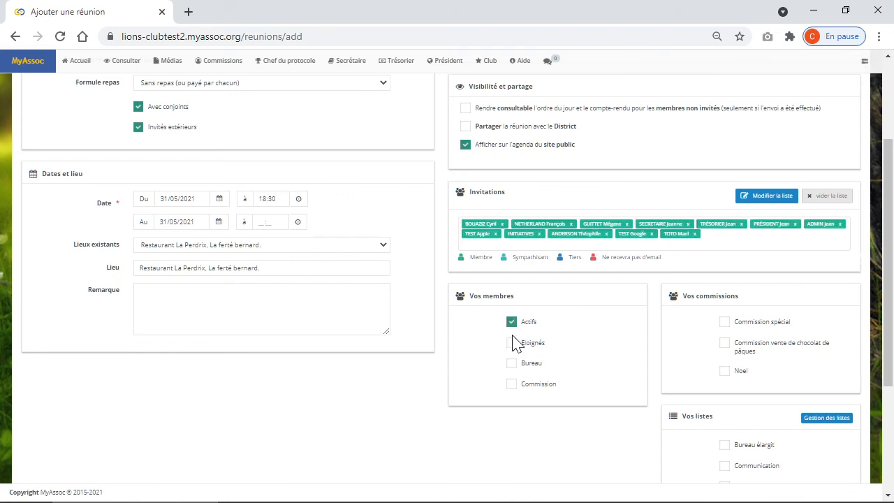
# Add the Eloignés group of members to the invitations and save the Passation meeting
pyautogui.click(512, 343)
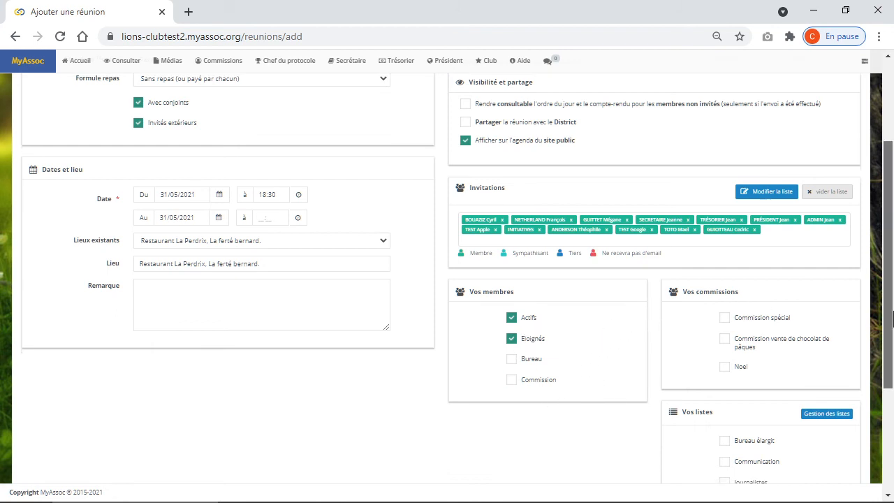
pyautogui.moveTo(890, 317); pyautogui.dragTo(891, 347)
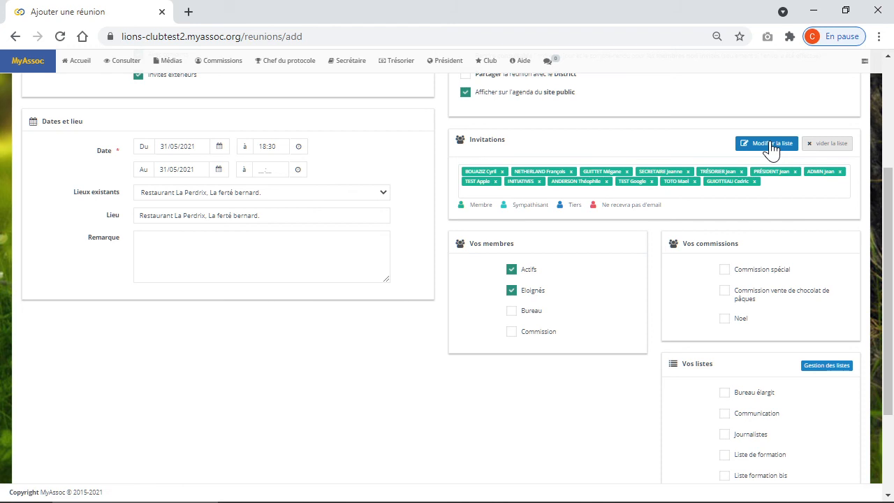
pyautogui.moveTo(892, 234); pyautogui.dragTo(891, 139)
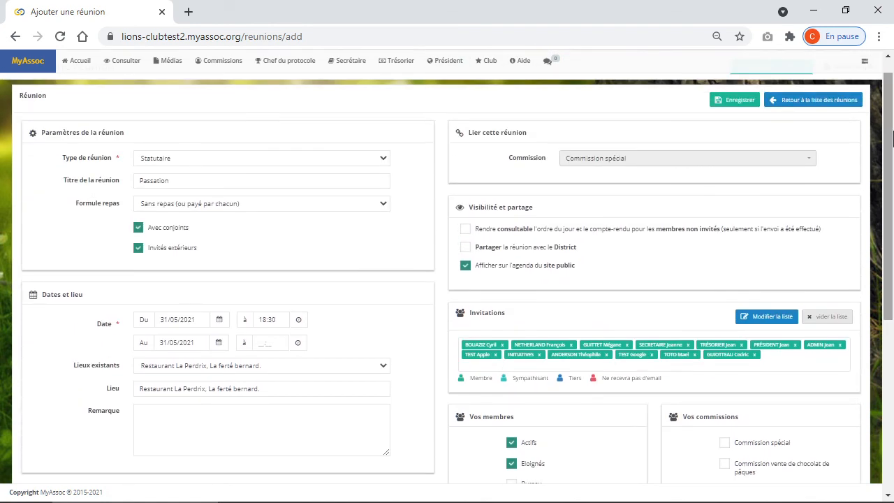
pyautogui.click(739, 101)
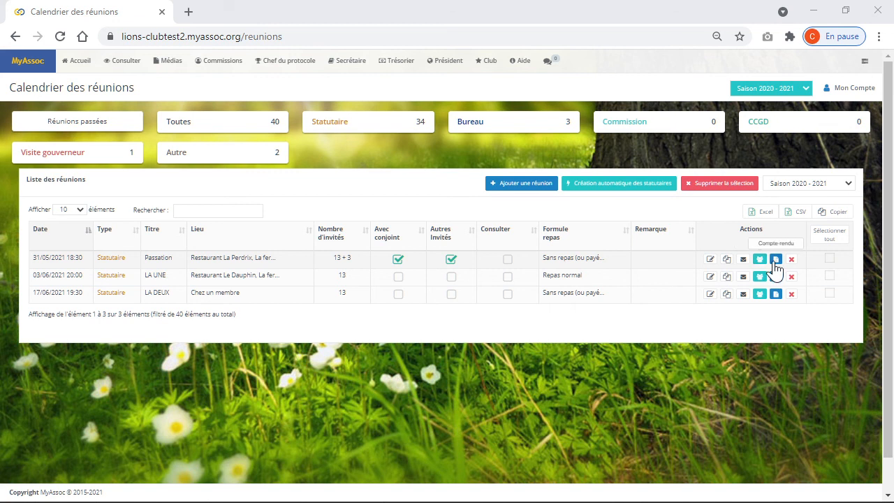
pyautogui.click(347, 61)
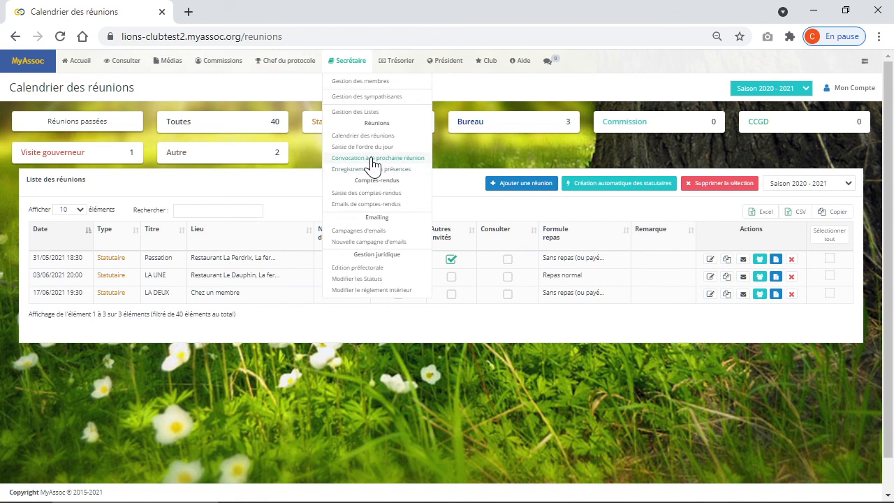
pyautogui.click(478, 196)
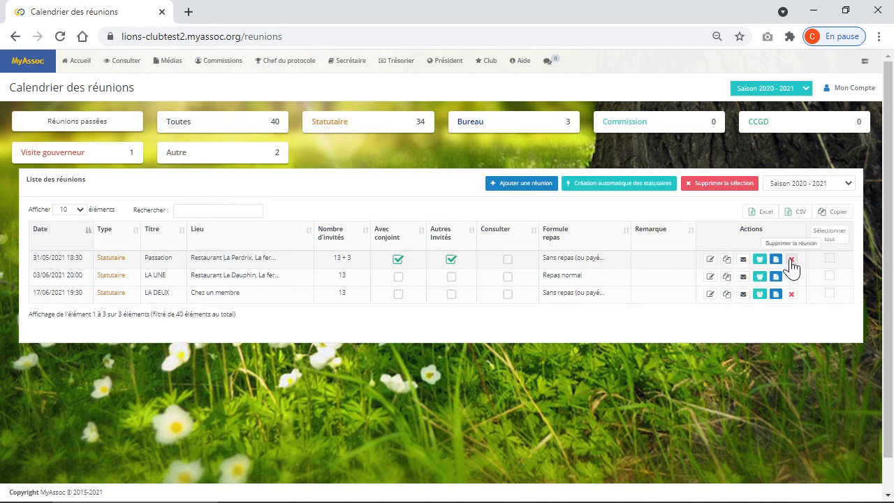
# Select the Passation and LA UNE meetings in the list and deselect them, and do the same with Passation and LA DEUX
pyautogui.click(830, 258)
pyautogui.click(830, 275)
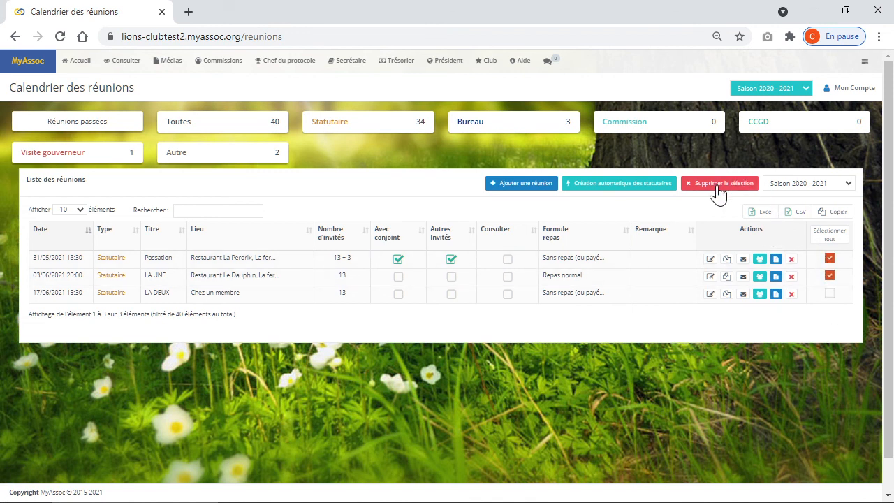
pyautogui.click(830, 258)
pyautogui.click(830, 275)
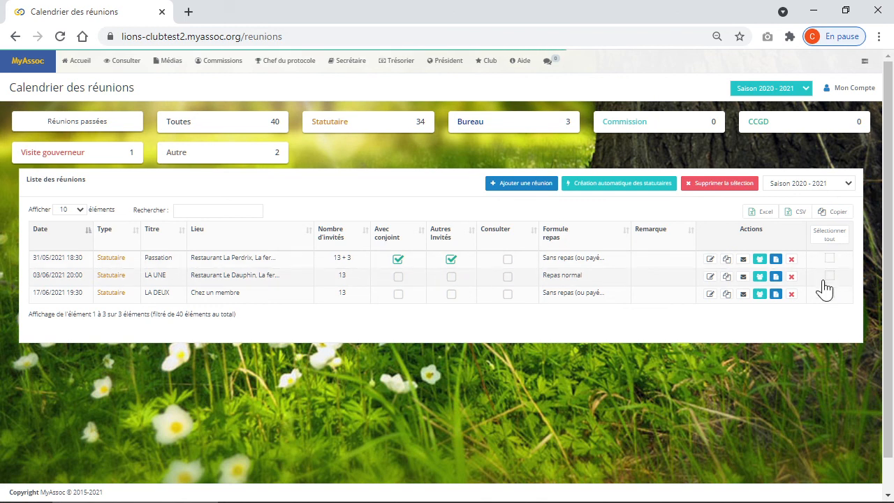
pyautogui.click(830, 259)
pyautogui.click(829, 293)
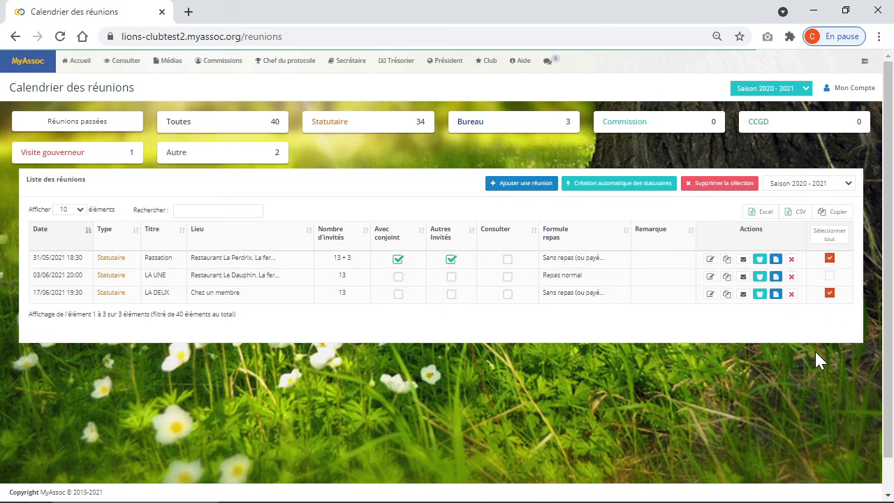
pyautogui.click(830, 258)
pyautogui.click(829, 294)
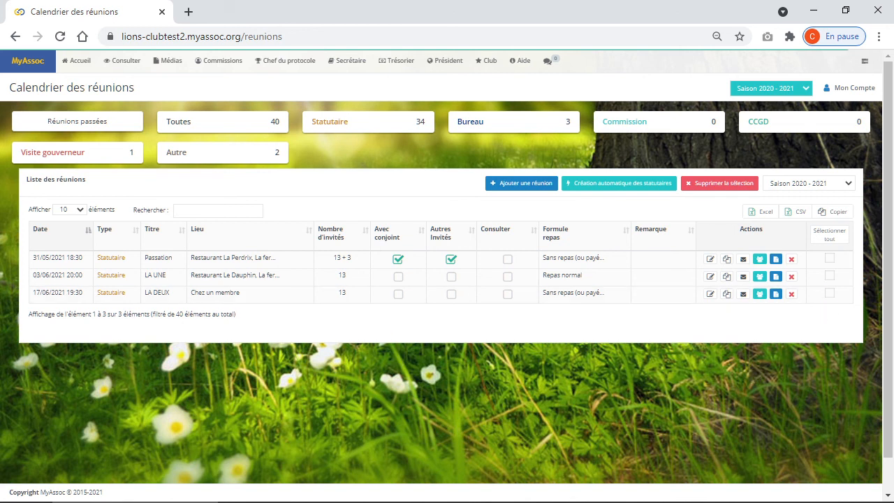